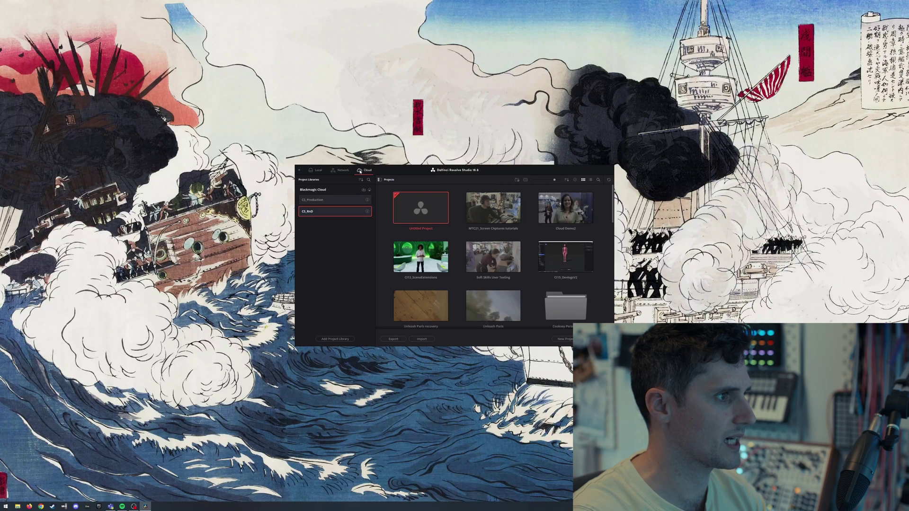
Create a cloud project named Cloud Demo with its media stored in D:\Rushes, syncing proxies and originals
{"action": "left_click", "coordinate": [564, 339]}
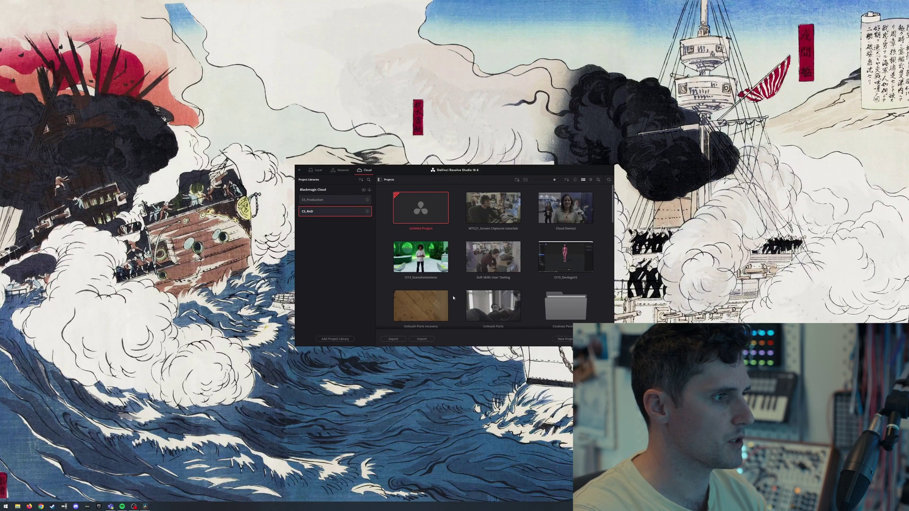
{"action": "type", "text": "Cloud Demo"}
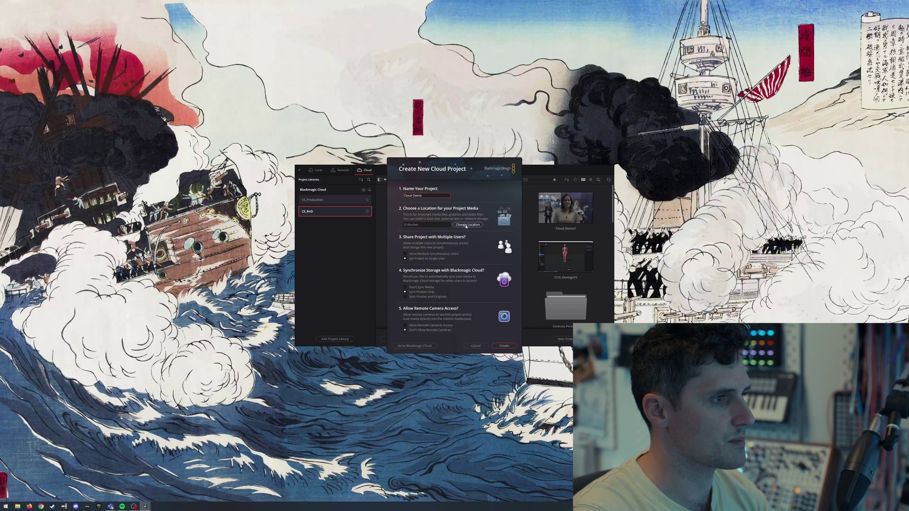
{"action": "left_click", "coordinate": [466, 225]}
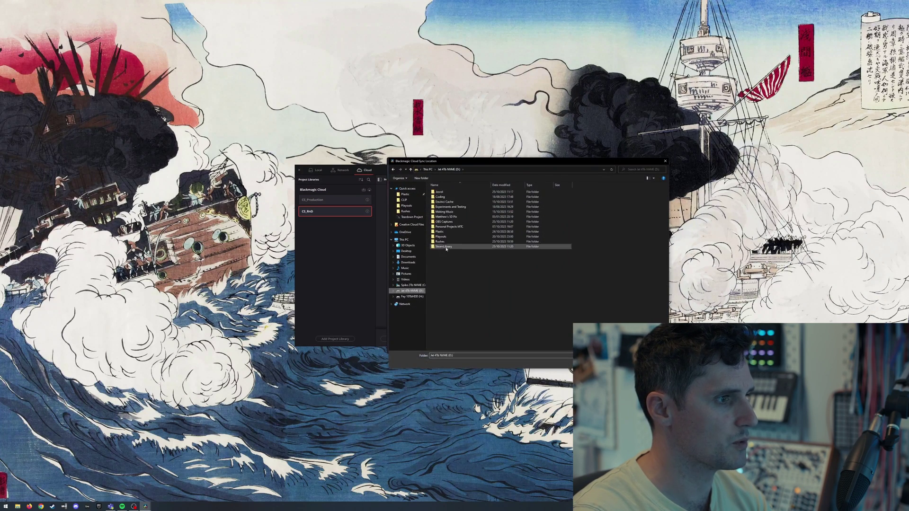
{"action": "double_click", "coordinate": [443, 242]}
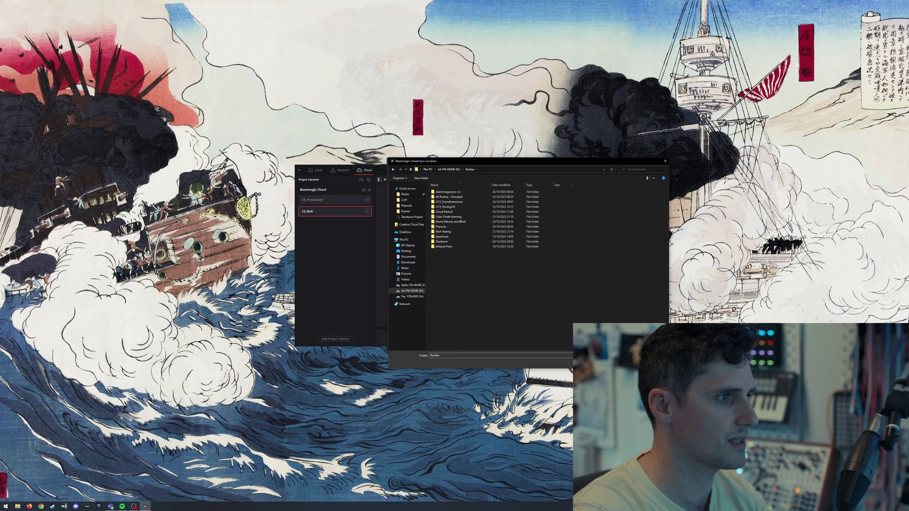
{"action": "key", "text": "Return"}
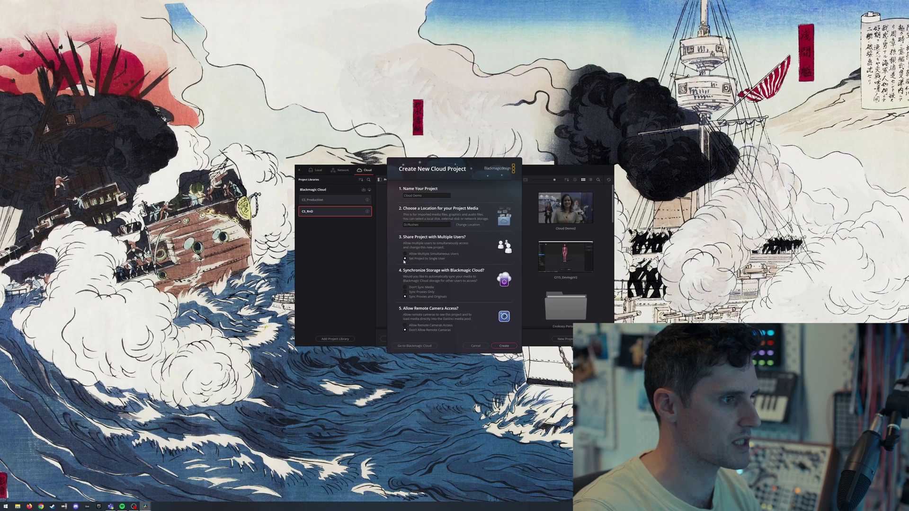
{"action": "left_click", "coordinate": [503, 346]}
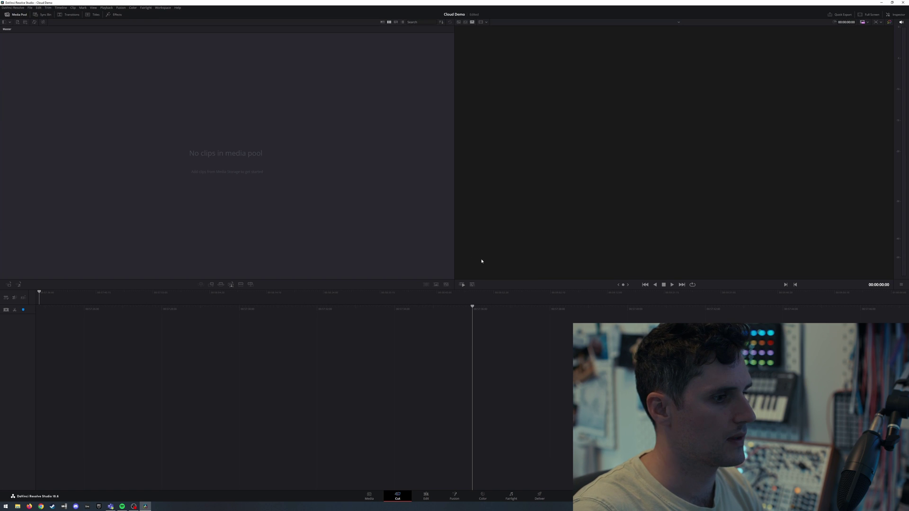
On the Edit page, add a bin named Rushes to the media pool and open it
{"action": "left_click", "coordinate": [426, 497]}
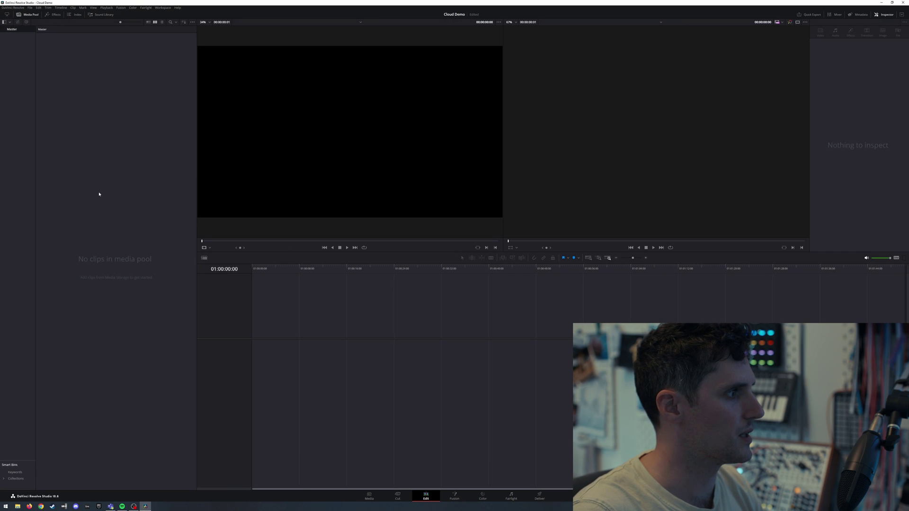
{"action": "right_click", "coordinate": [99, 193]}
{"action": "left_click", "coordinate": [116, 219]}
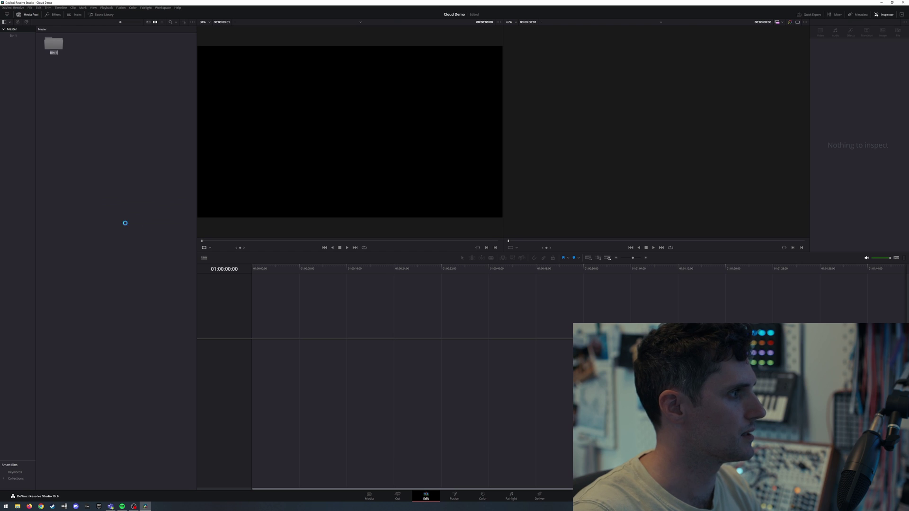
{"action": "type", "text": "Rushes"}
{"action": "key", "text": "Return"}
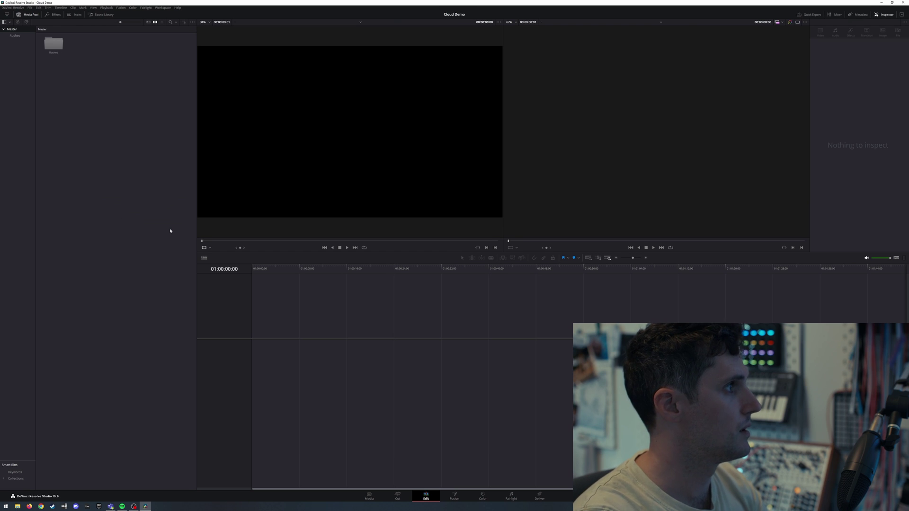
{"action": "double_click", "coordinate": [54, 43]}
Switch to File Explorer and browse to the All Rushes - Unsorted folder inside Rushes on drive D:
{"action": "key", "text": "alt+Tab"}
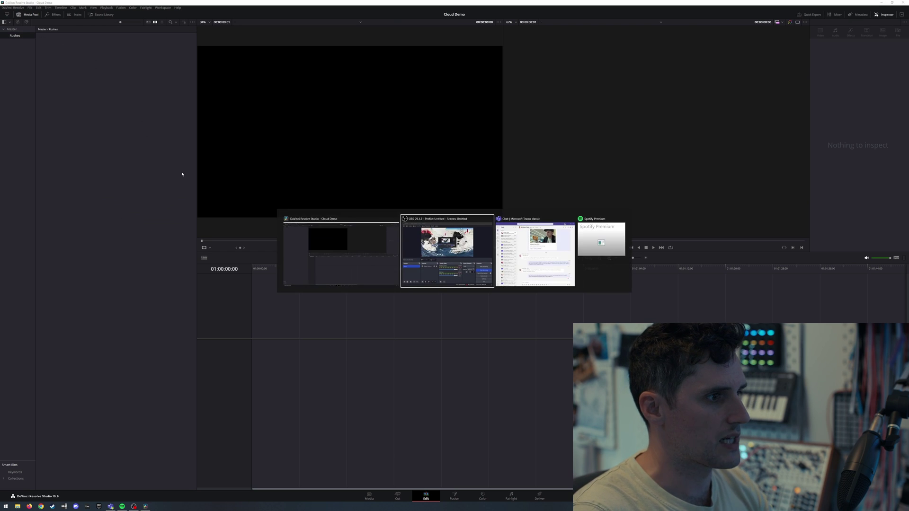
{"action": "key", "text": "super+e"}
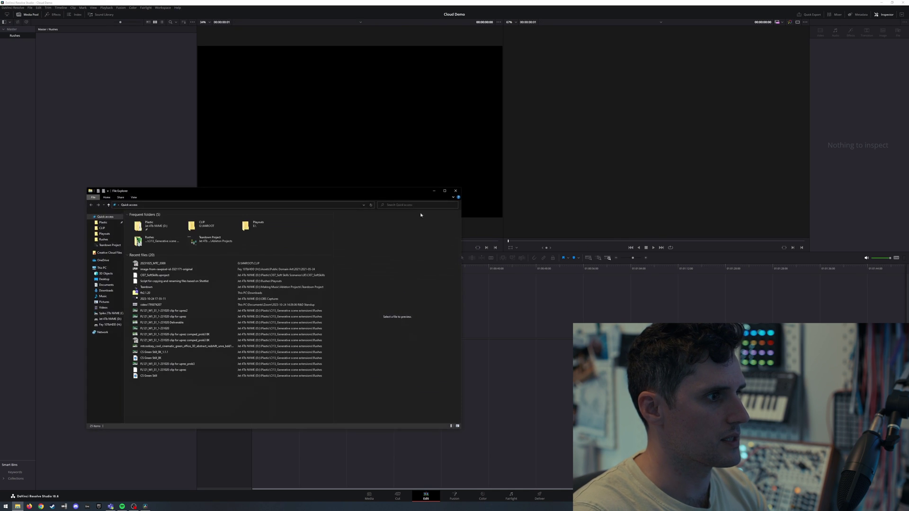
{"action": "left_click", "coordinate": [307, 310]}
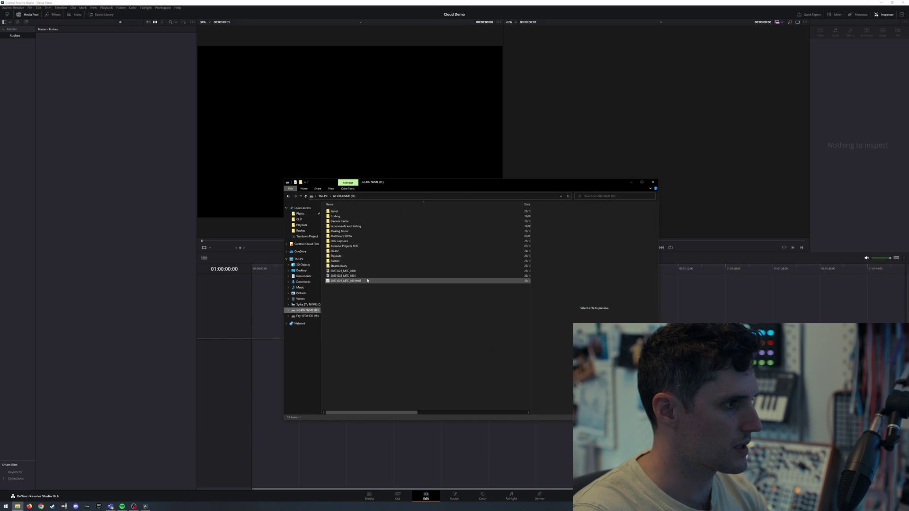
{"action": "left_click", "coordinate": [337, 262]}
{"action": "double_click", "coordinate": [338, 261]}
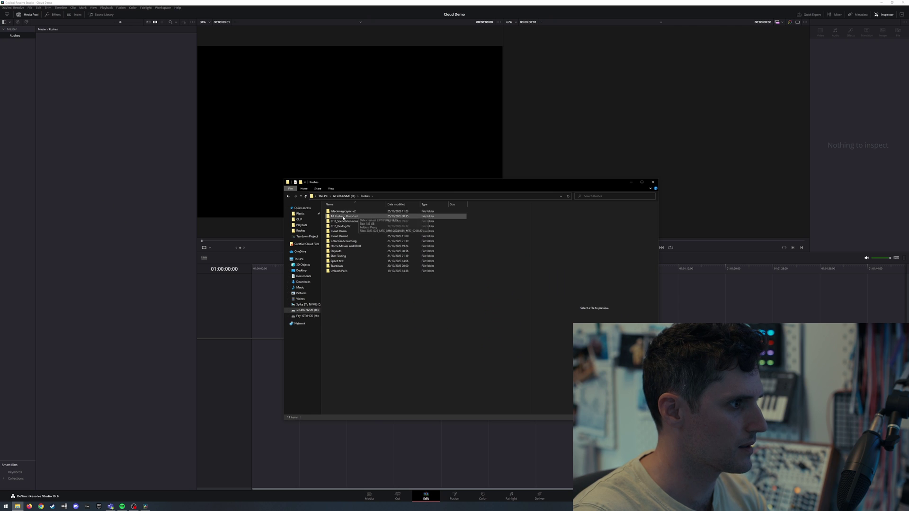
{"action": "double_click", "coordinate": [343, 218]}
Select the clips MTC_0036, MTC_0011 and MTC_0008 and import them into the Rushes bin in DaVinci Resolve
{"action": "scroll", "coordinate": [343, 218], "scroll_direction": "down", "scroll_amount": 15}
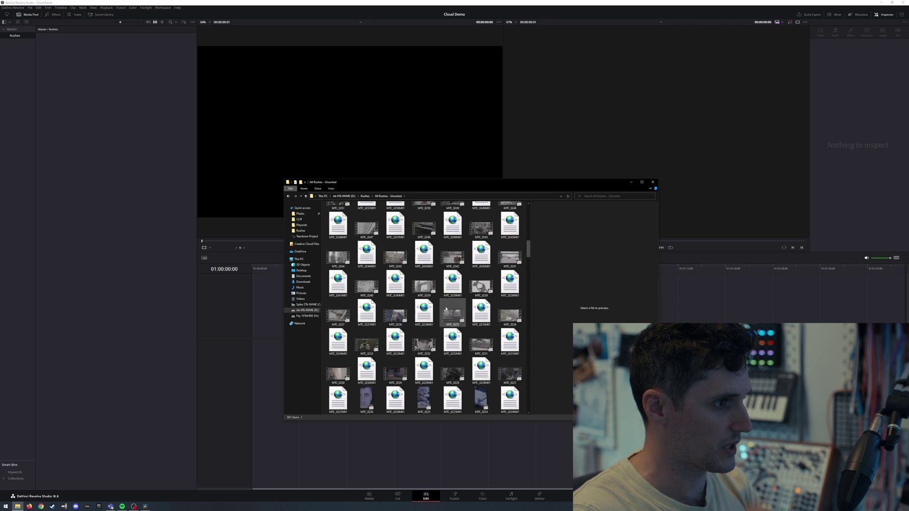
{"action": "scroll", "coordinate": [438, 316], "scroll_direction": "down", "scroll_amount": 10}
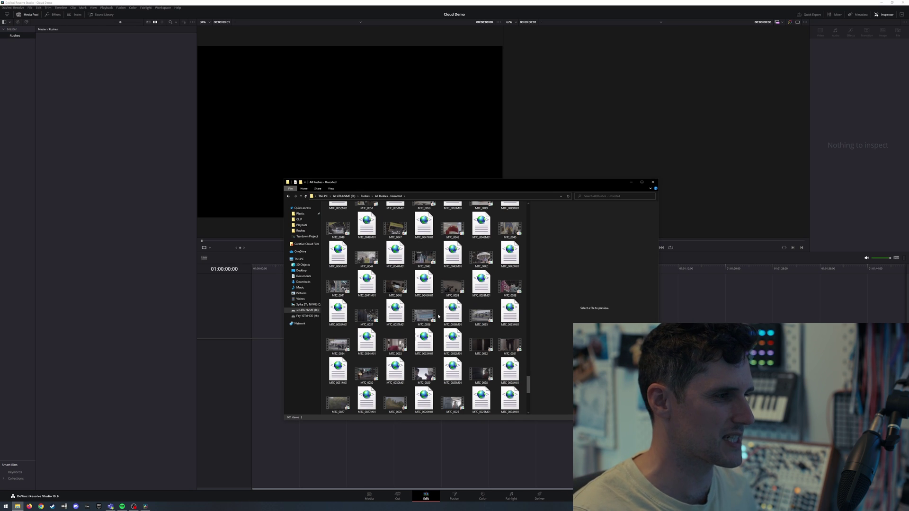
{"action": "left_click", "coordinate": [422, 317]}
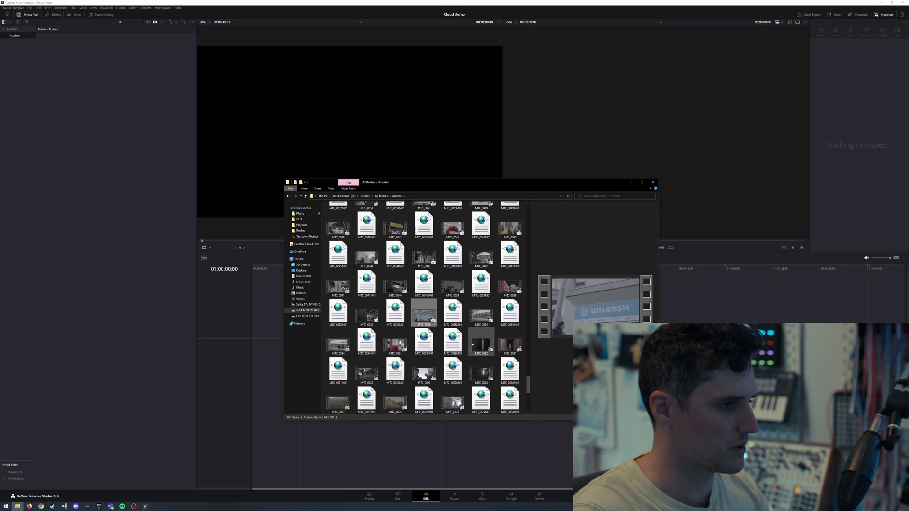
{"action": "scroll", "coordinate": [472, 342], "scroll_direction": "down", "scroll_amount": 5}
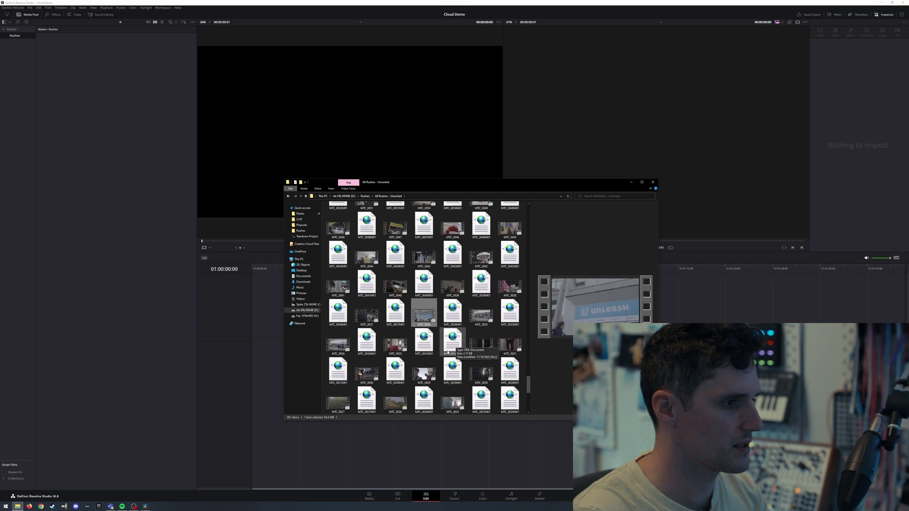
{"action": "left_click", "coordinate": [452, 340], "text": "ctrl"}
{"action": "left_click", "coordinate": [424, 371], "text": "ctrl"}
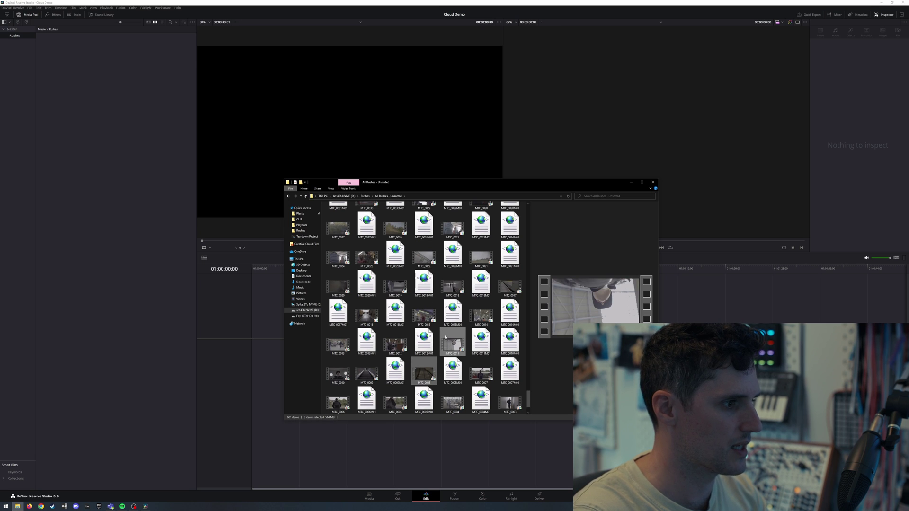
{"action": "left_click_drag", "start_coordinate": [450, 338], "coordinate": [124, 226]}
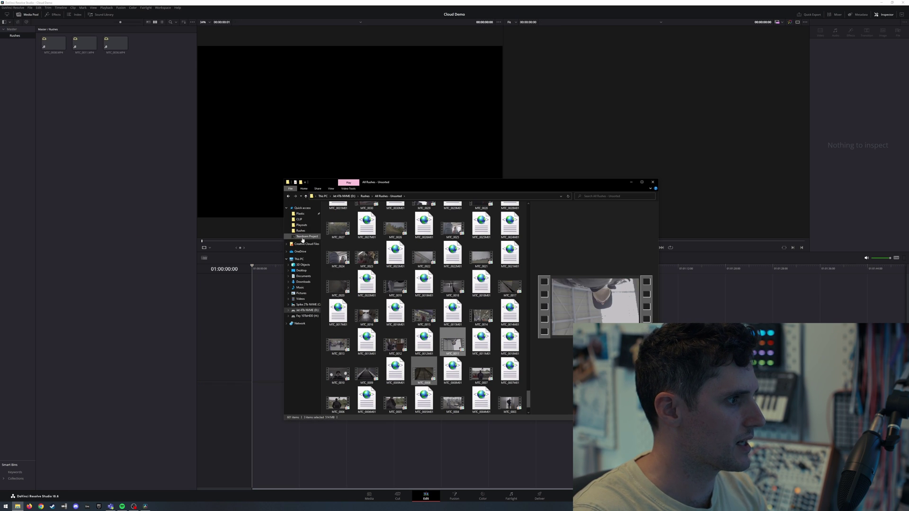
{"action": "key", "text": "alt+Tab"}
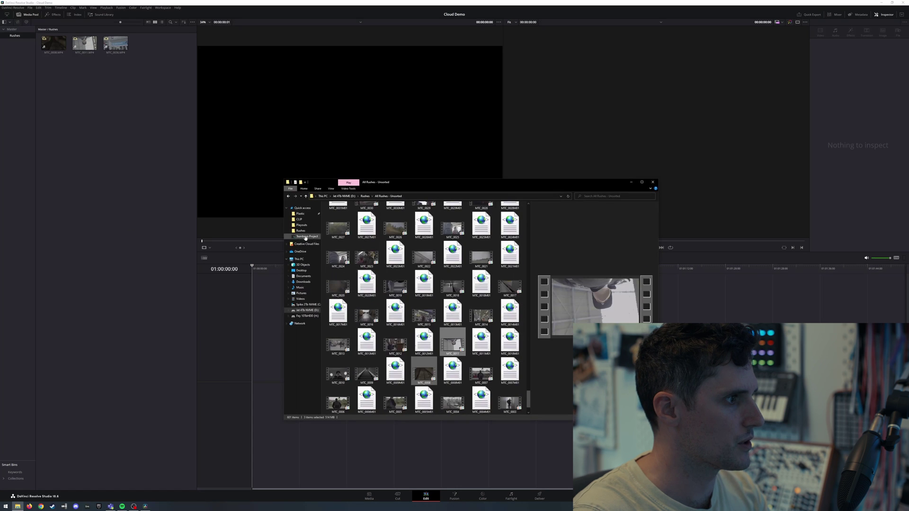
{"action": "left_click", "coordinate": [303, 281]}
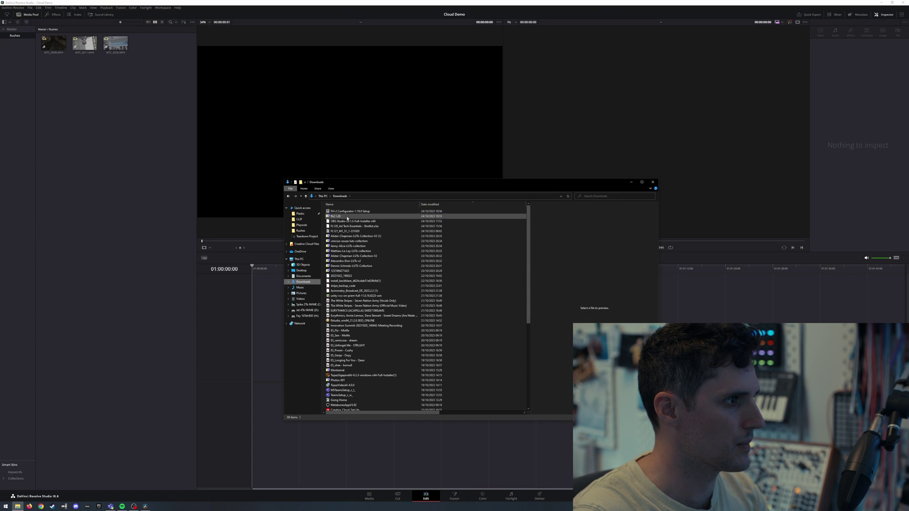
{"action": "left_click", "coordinate": [307, 310]}
{"action": "double_click", "coordinate": [341, 242]}
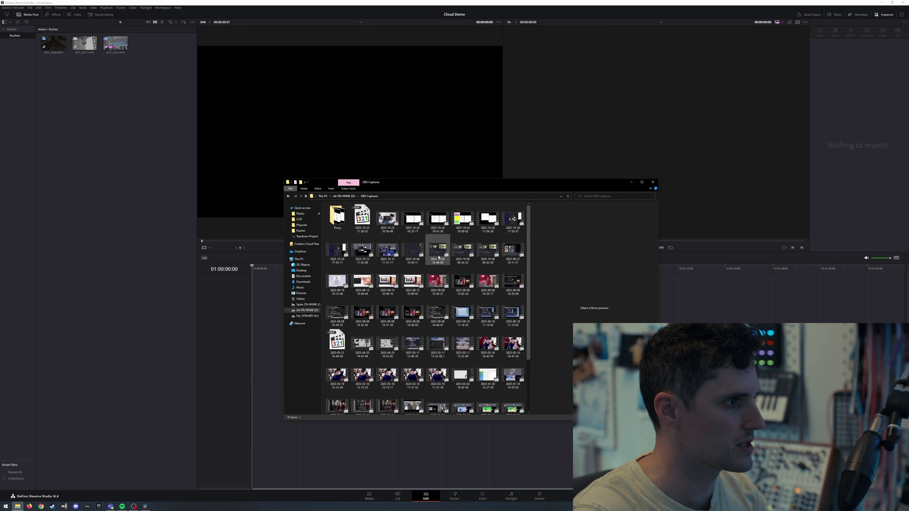
{"action": "left_click_drag", "start_coordinate": [412, 218], "coordinate": [119, 194]}
{"action": "left_click", "coordinate": [117, 159]}
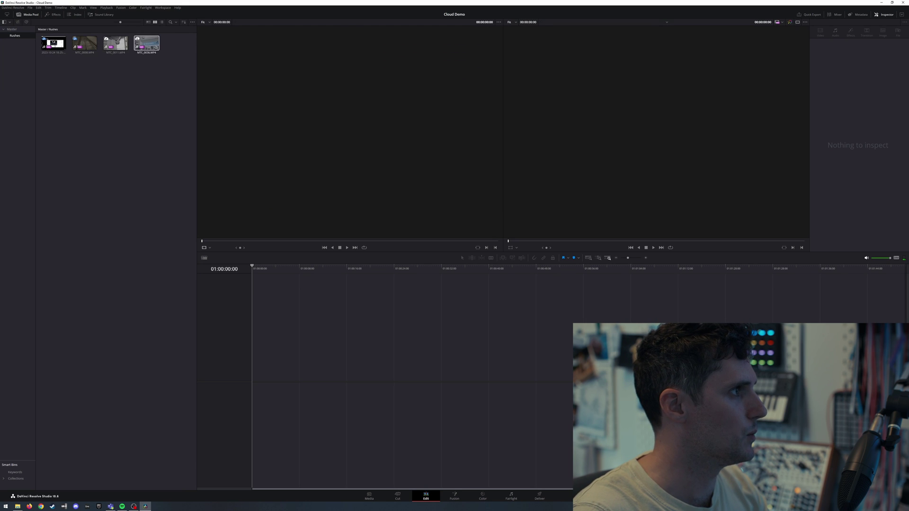
Place MTC_0036.MP4 twice in the empty timeline area, making a new timeline from it
{"action": "left_click_drag", "start_coordinate": [146, 44], "coordinate": [266, 371]}
{"action": "left_click_drag", "start_coordinate": [145, 52], "coordinate": [265, 366]}
{"action": "scroll", "coordinate": [264, 366], "scroll_direction": "up", "scroll_amount": 3}
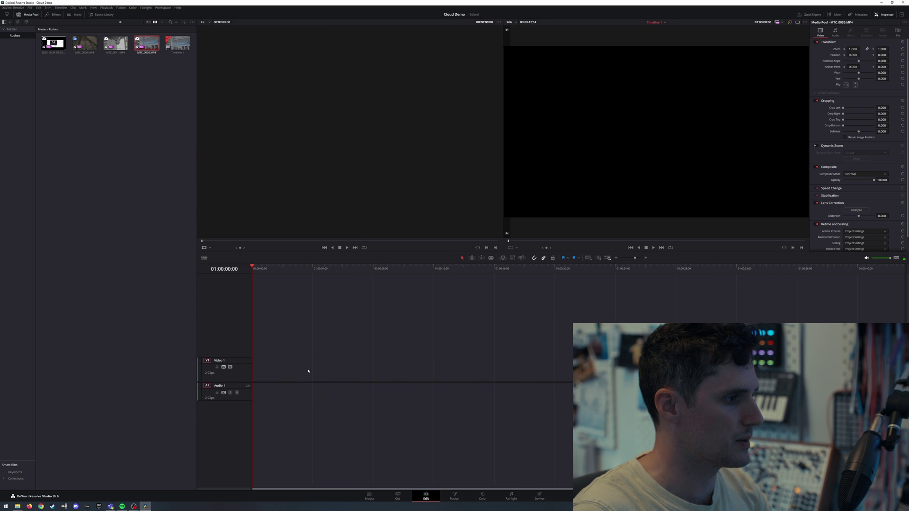
Delete the gap between the two MTC_0036.MP4 clips on the timeline and play the start of the edit
{"action": "left_click", "coordinate": [330, 374]}
{"action": "key", "text": "Delete"}
{"action": "left_click", "coordinate": [294, 371]}
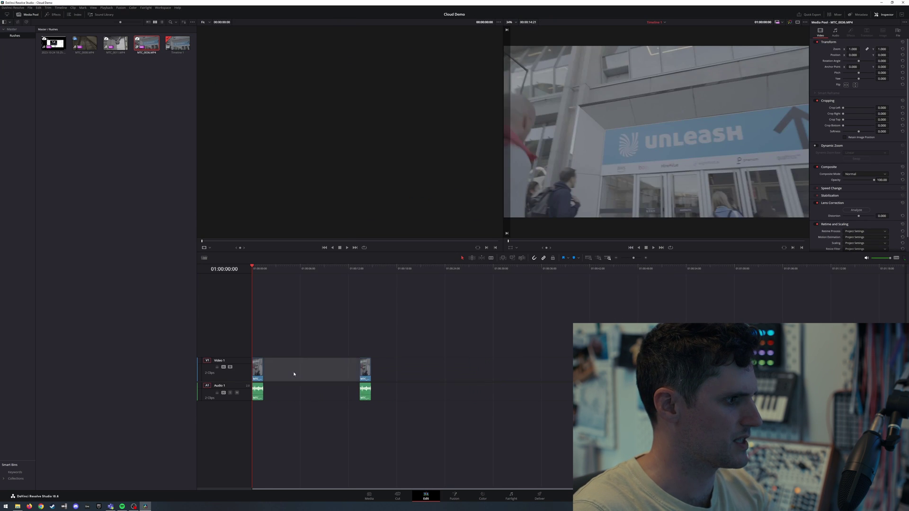
{"action": "key", "text": "Delete"}
{"action": "key", "text": "space"}
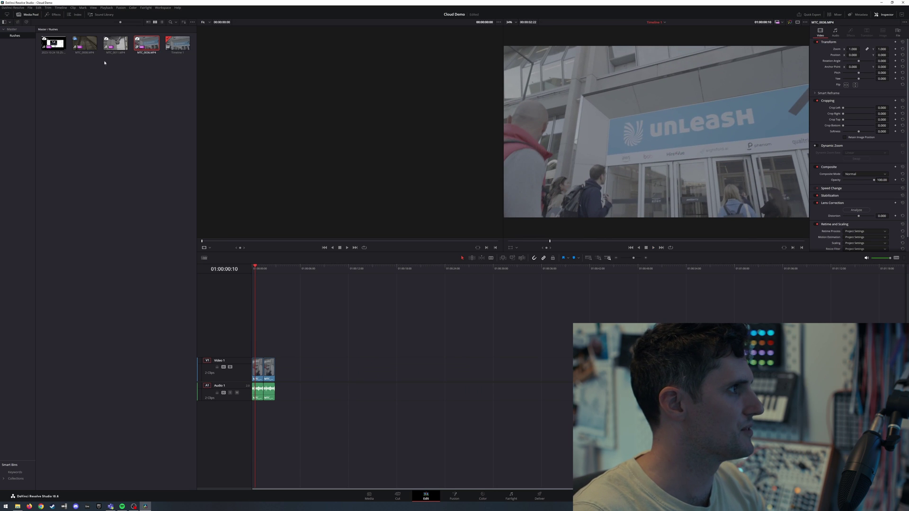
{"action": "left_click_drag", "start_coordinate": [53, 44], "coordinate": [324, 368]}
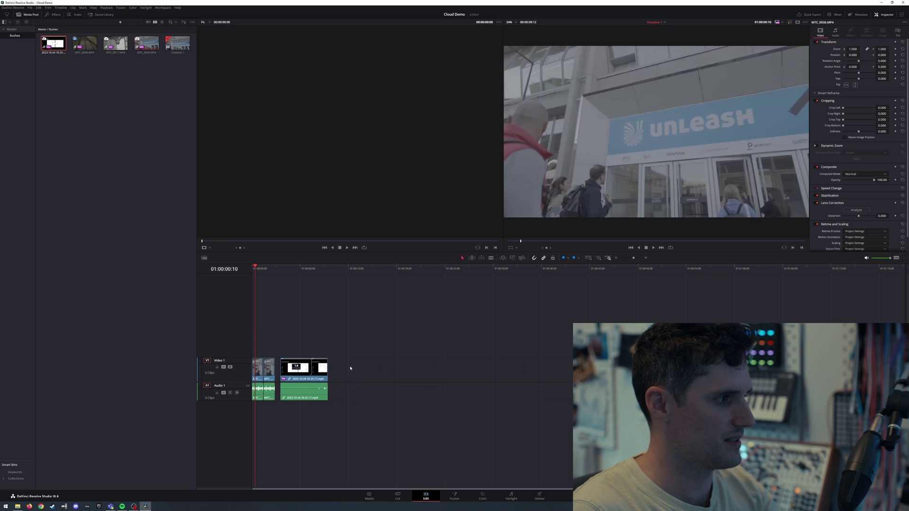
{"action": "left_click_drag", "start_coordinate": [292, 368], "coordinate": [287, 356]}
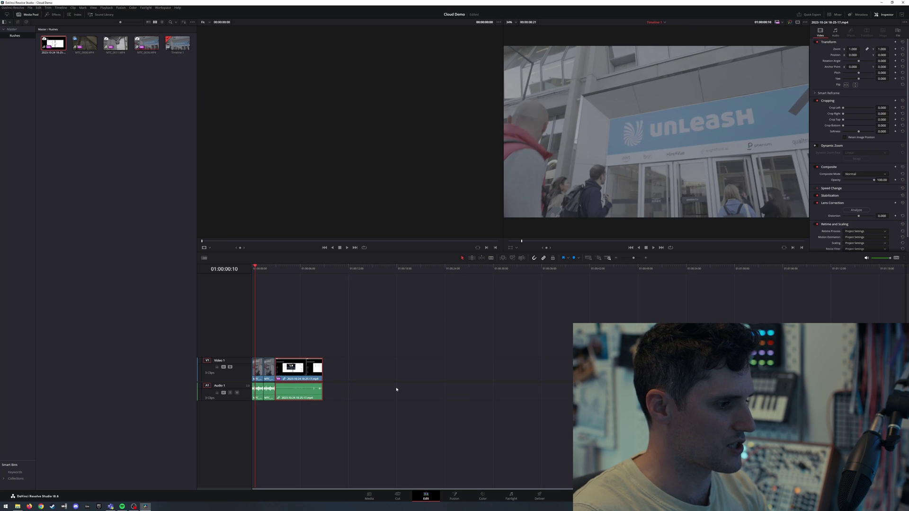
On the Color page, grade the first clip with a creative LUT, a temperature of about 2900 and a global exposure of 0.25
{"action": "key", "text": "shift+6"}
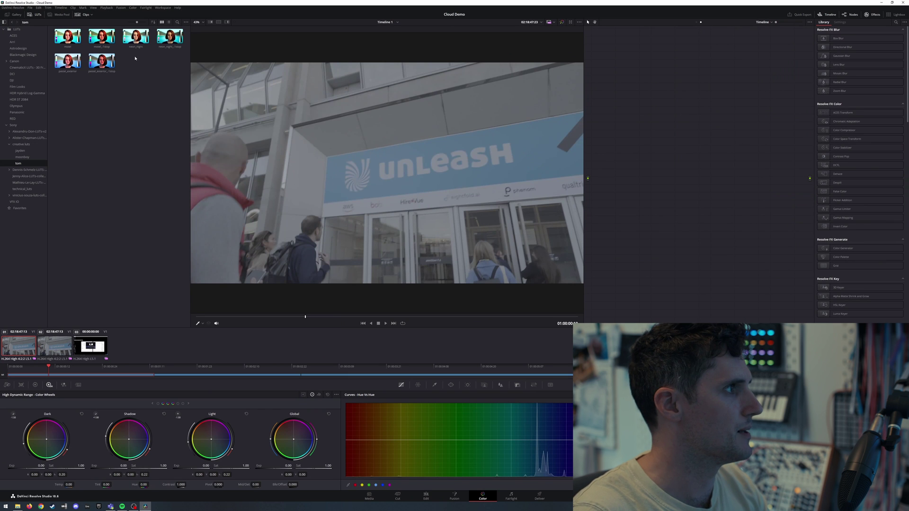
{"action": "left_click_drag", "start_coordinate": [637, 154], "coordinate": [651, 116]}
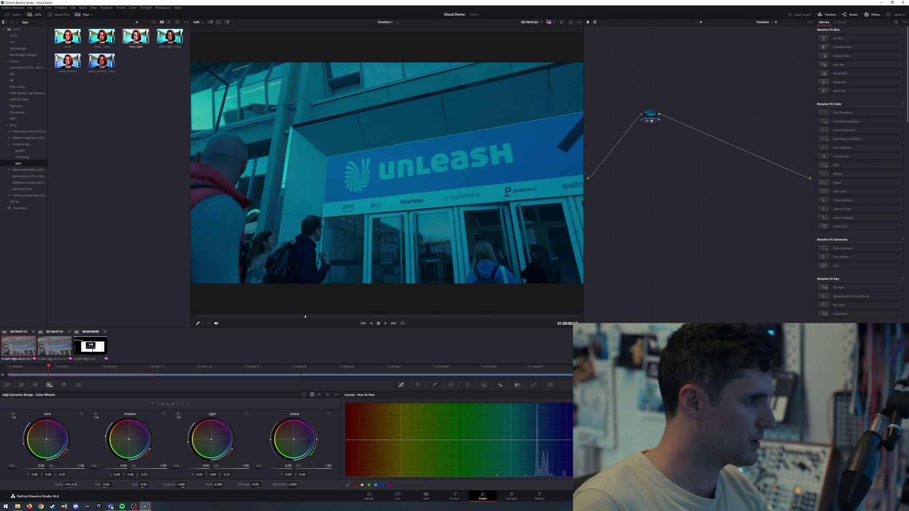
{"action": "left_click_drag", "start_coordinate": [69, 485], "coordinate": [85, 484]}
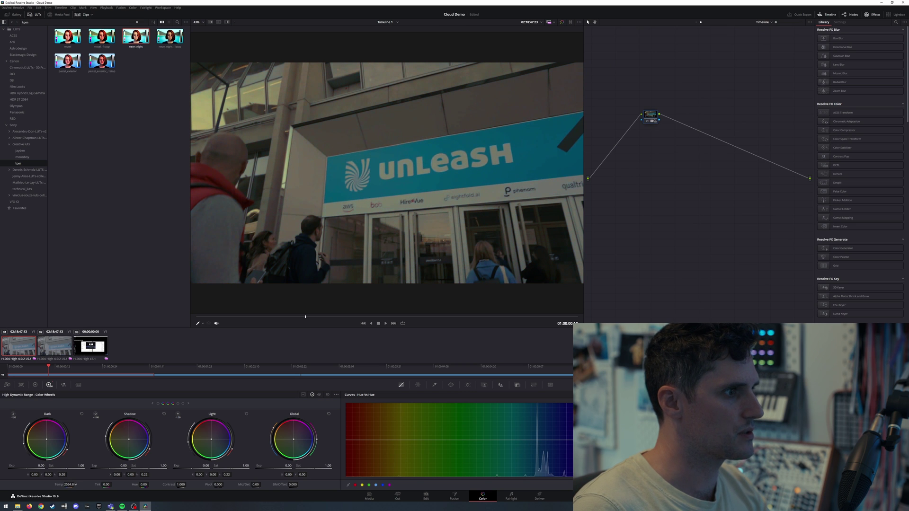
{"action": "left_click_drag", "start_coordinate": [273, 472], "coordinate": [284, 472]}
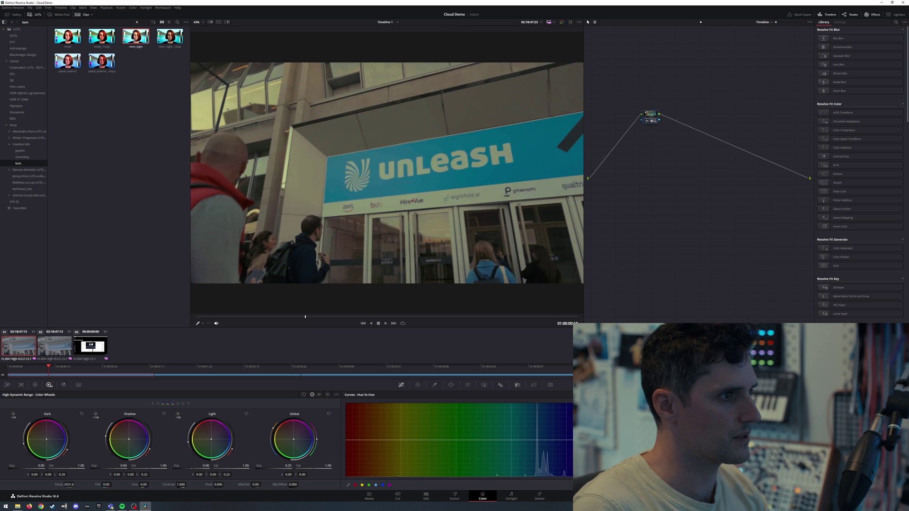
Save the project, return to the Edit page and deselect the screen recording on the timeline
{"action": "key", "text": "ctrl+s"}
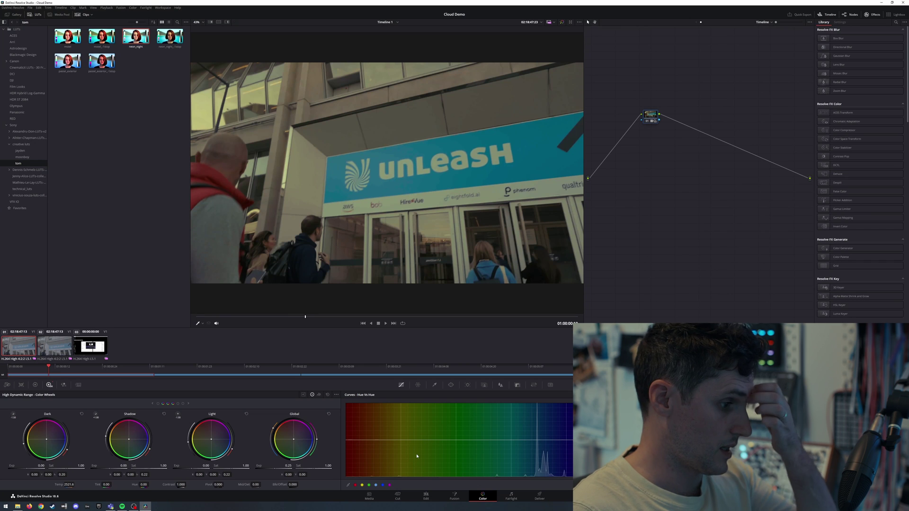
{"action": "left_click", "coordinate": [426, 496]}
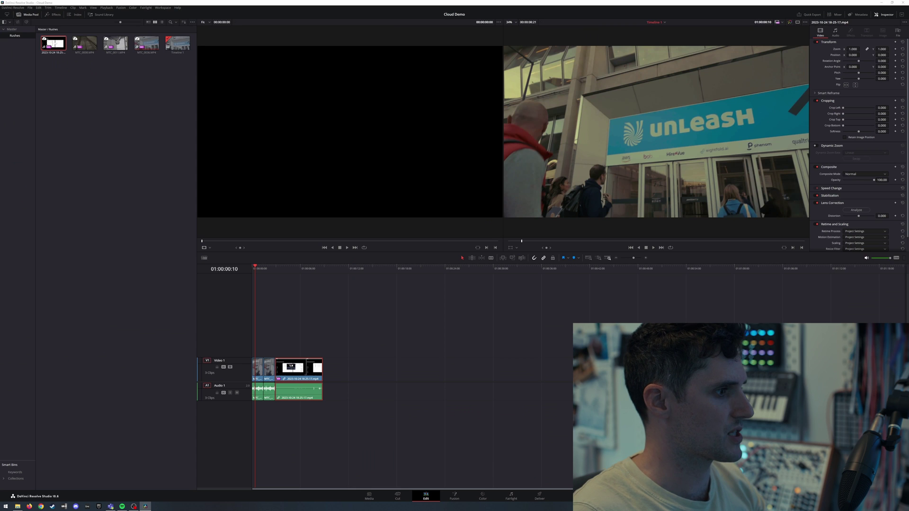
{"action": "left_click", "coordinate": [452, 365]}
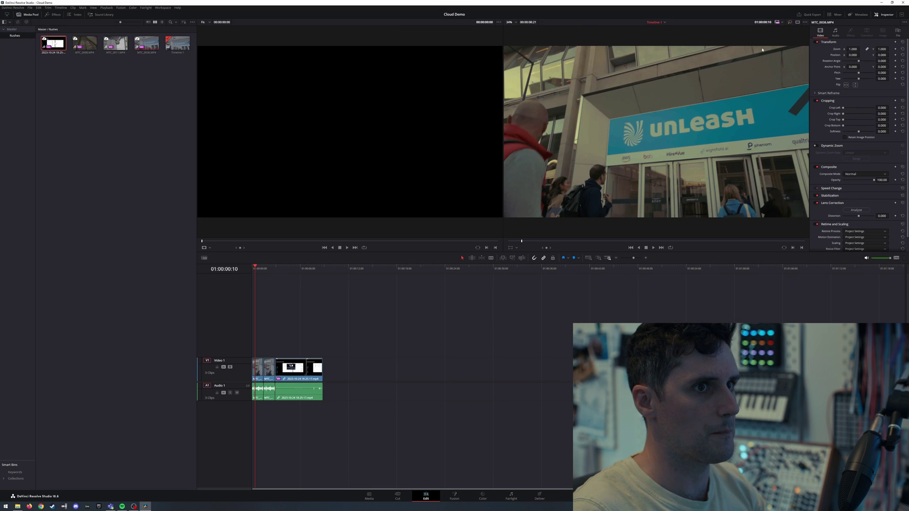
Set the timeline's proxy handling to Prefer Camera Originals
{"action": "left_click", "coordinate": [782, 23]}
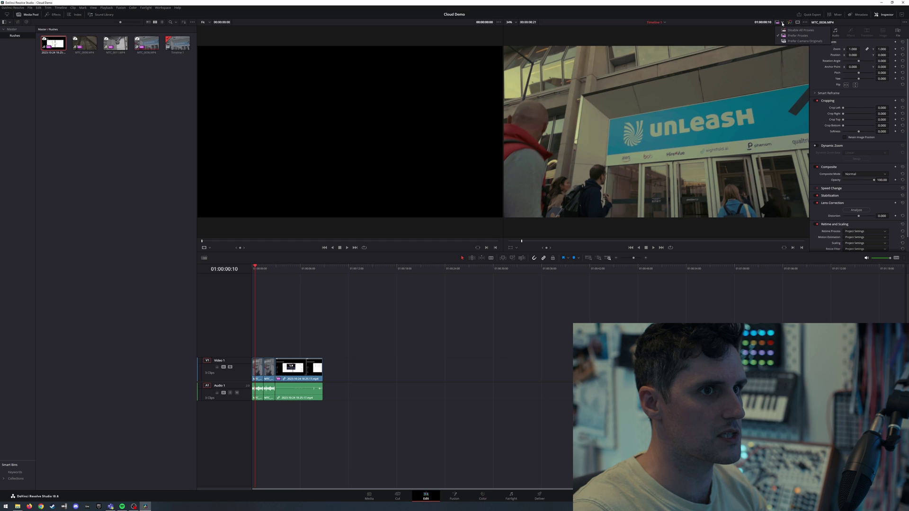
{"action": "left_click", "coordinate": [790, 41]}
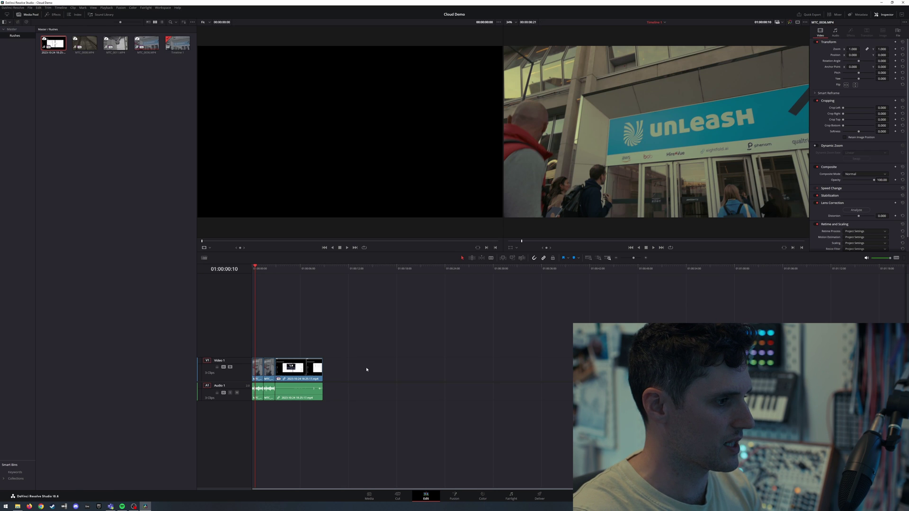
Find and launch TeamViewer to reach the remote work desktop
{"action": "key", "text": "super"}
{"action": "type", "text": "team"}
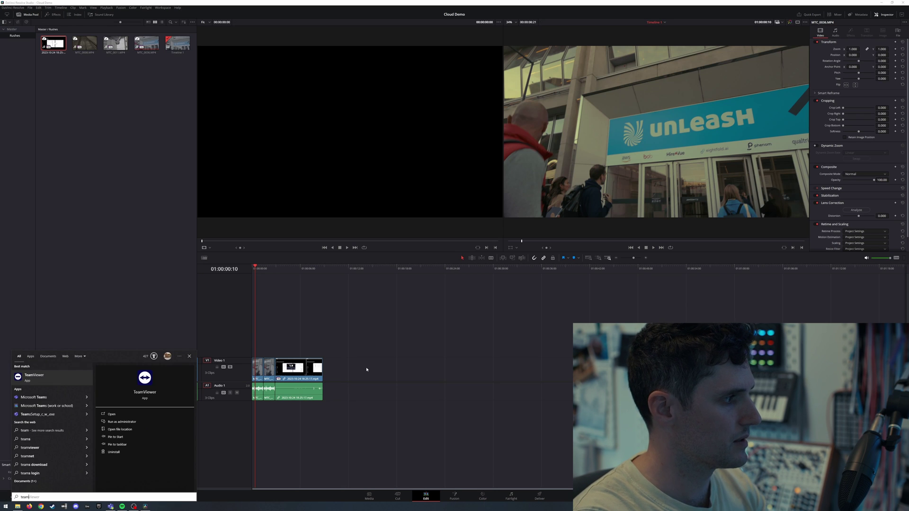
{"action": "key", "text": "Return"}
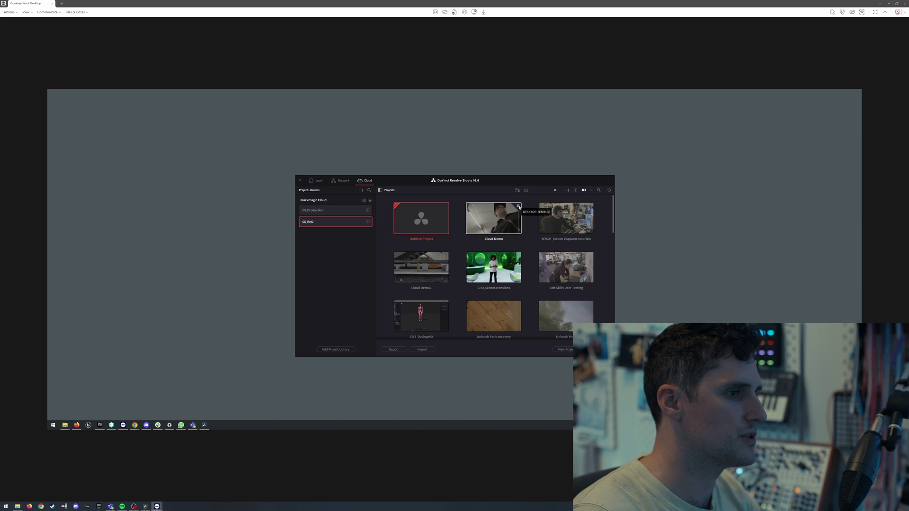
Close the local DaVinci Resolve and open the Cloud Demo project on the remote desktop, using the Rushes folder on Storage (D:) for its media
{"action": "left_click", "coordinate": [146, 506]}
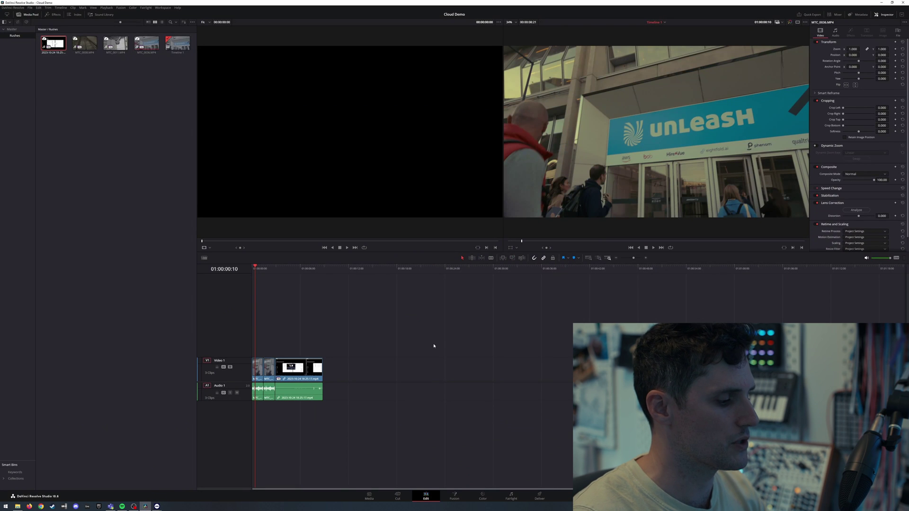
{"action": "left_click", "coordinate": [903, 2]}
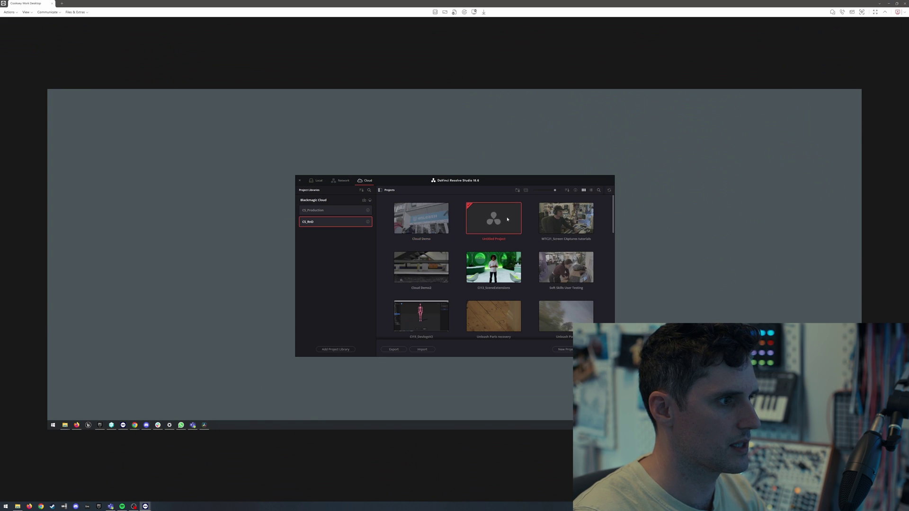
{"action": "double_click", "coordinate": [417, 215]}
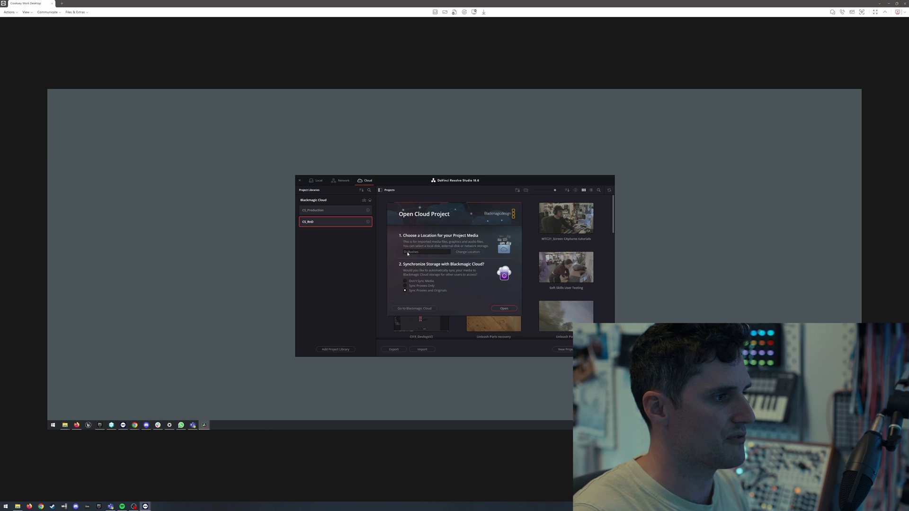
{"action": "left_click", "coordinate": [464, 252]}
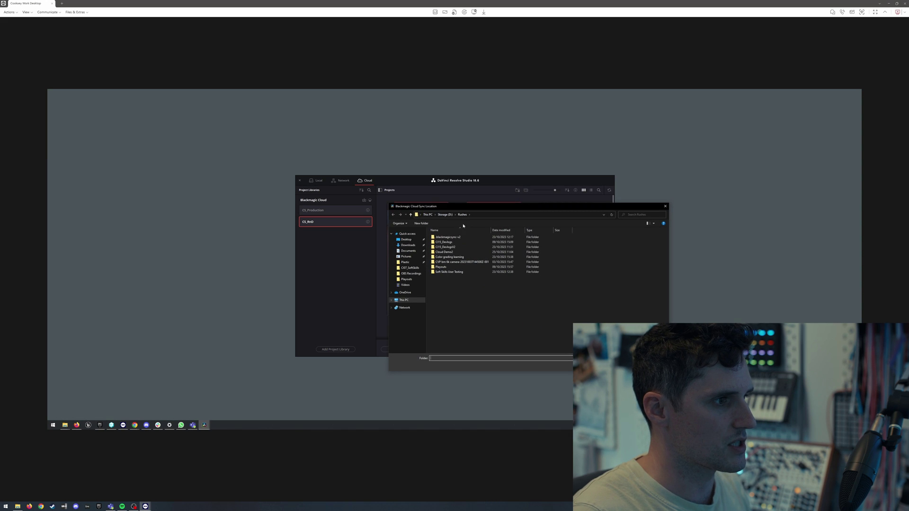
{"action": "left_click", "coordinate": [615, 367]}
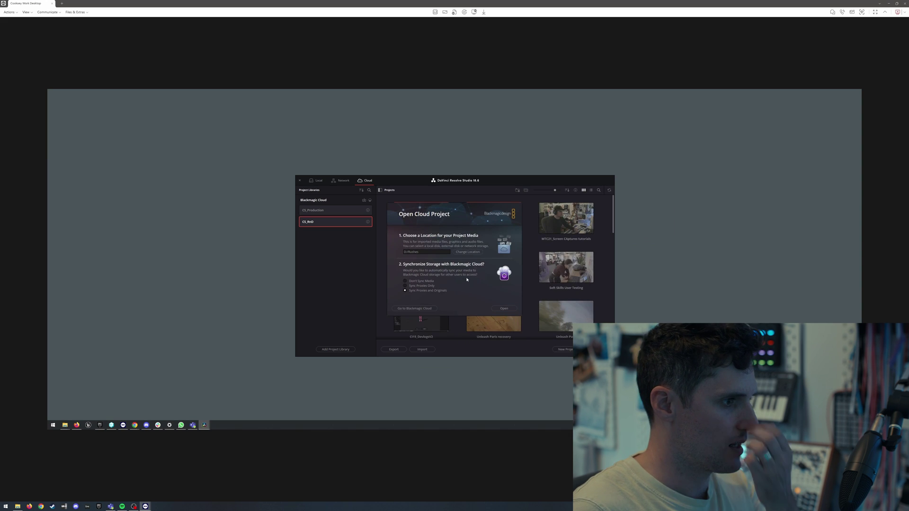
{"action": "left_click", "coordinate": [504, 309]}
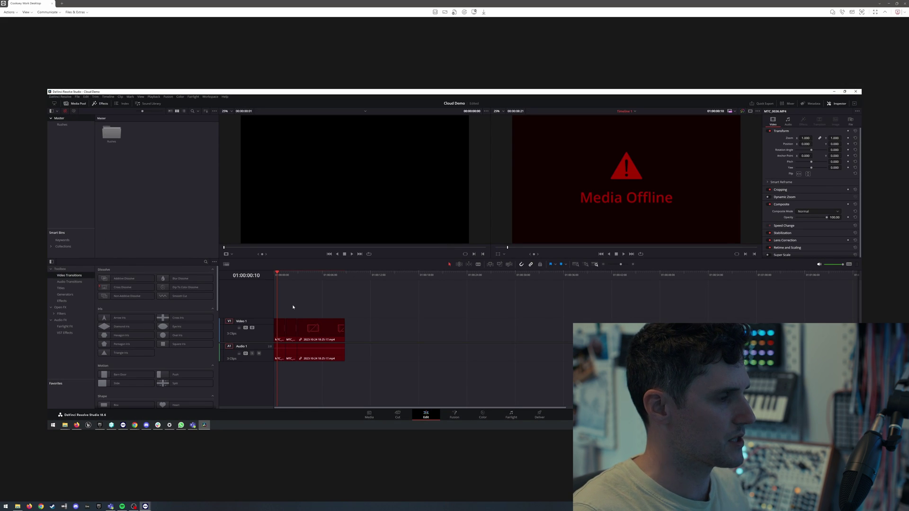
Open the Rushes bin and check the clips' synchronisation progress in the Blackmagic Cloud Sync status
{"action": "double_click", "coordinate": [109, 135]}
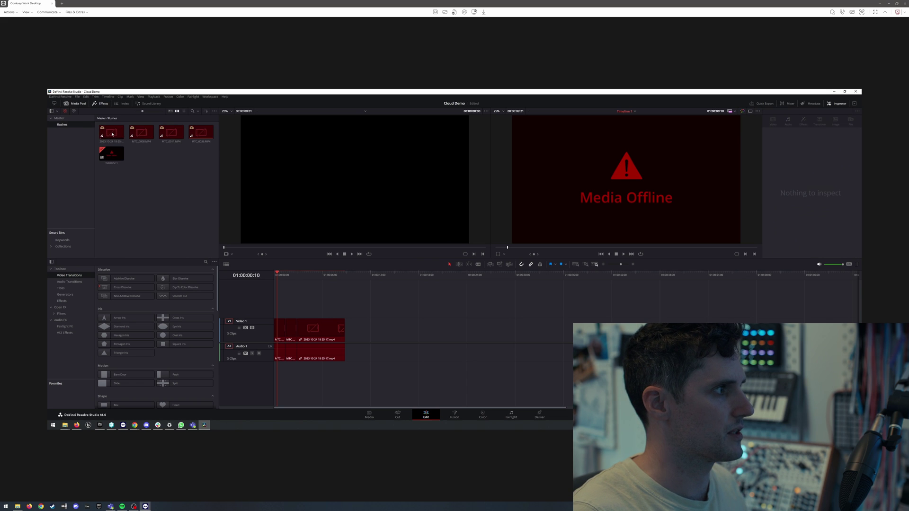
{"action": "left_click", "coordinate": [102, 130]}
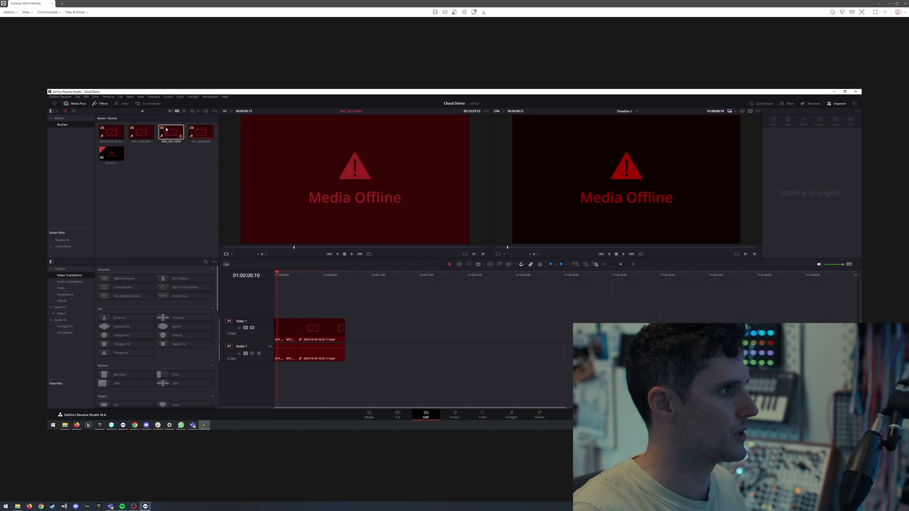
{"action": "left_click", "coordinate": [830, 415]}
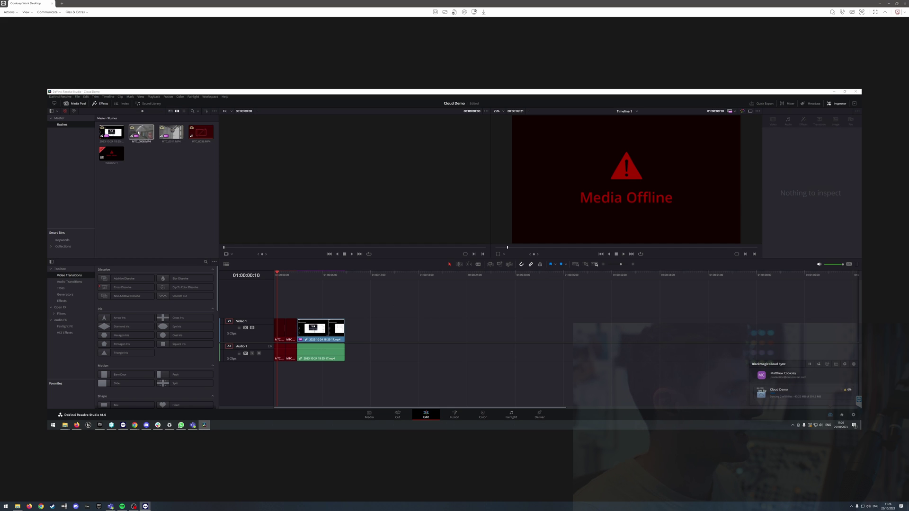
{"action": "left_click", "coordinate": [171, 134]}
{"action": "left_click", "coordinate": [185, 183]}
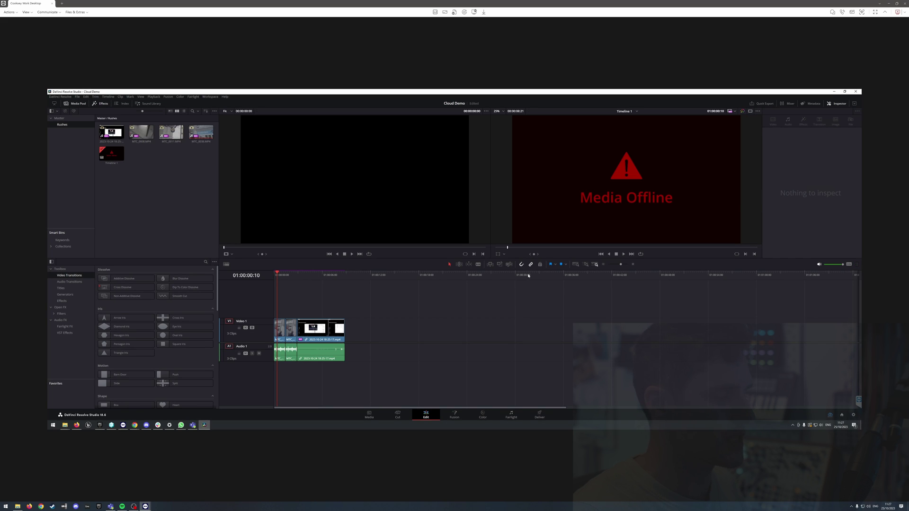
Check the first clip's grade on the Color page at the start of the timeline and return to the Edit page
{"action": "left_click", "coordinate": [482, 414]}
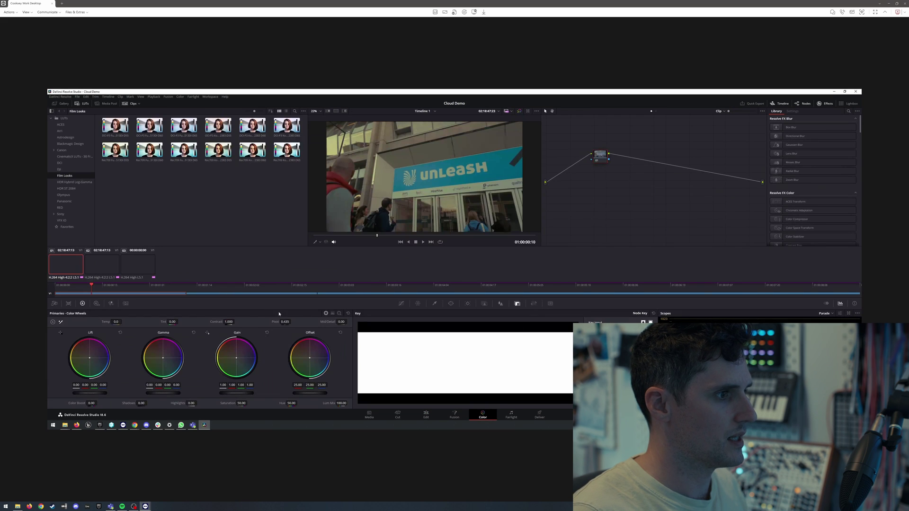
{"action": "key", "text": "Home"}
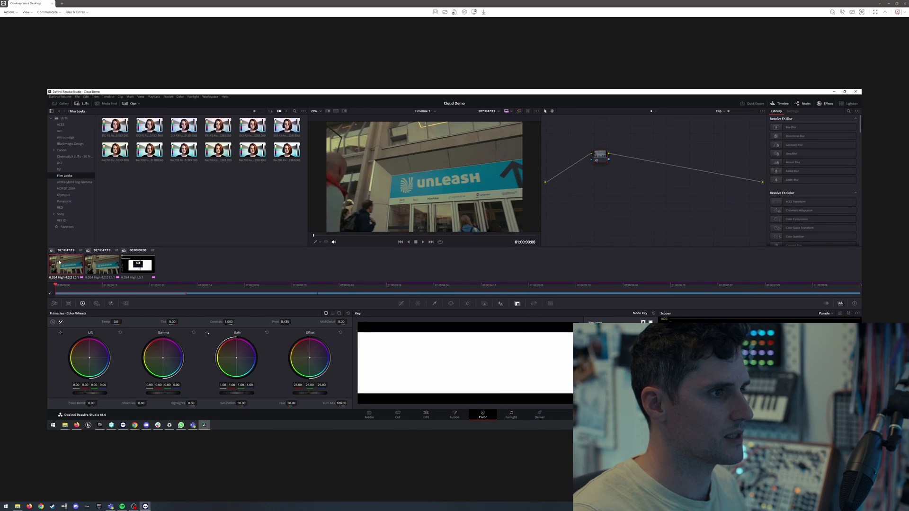
{"action": "left_click", "coordinate": [425, 414]}
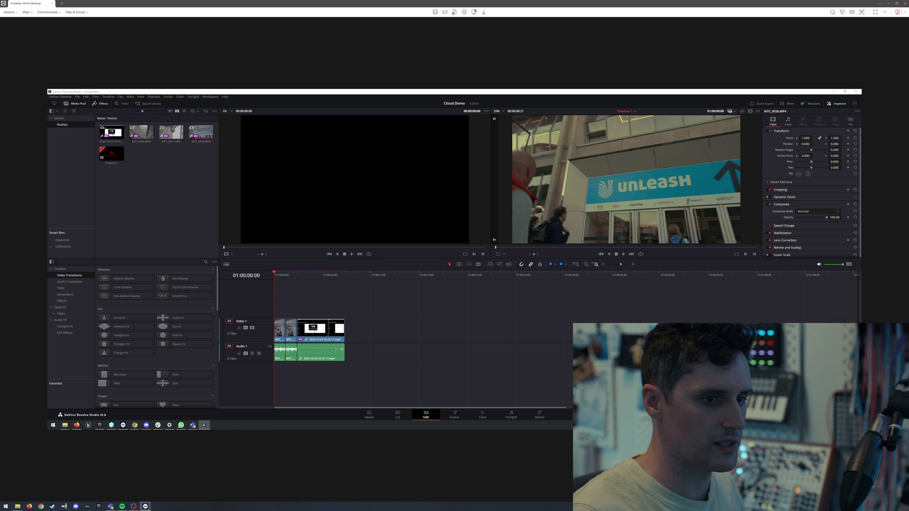
{"action": "left_click", "coordinate": [479, 314]}
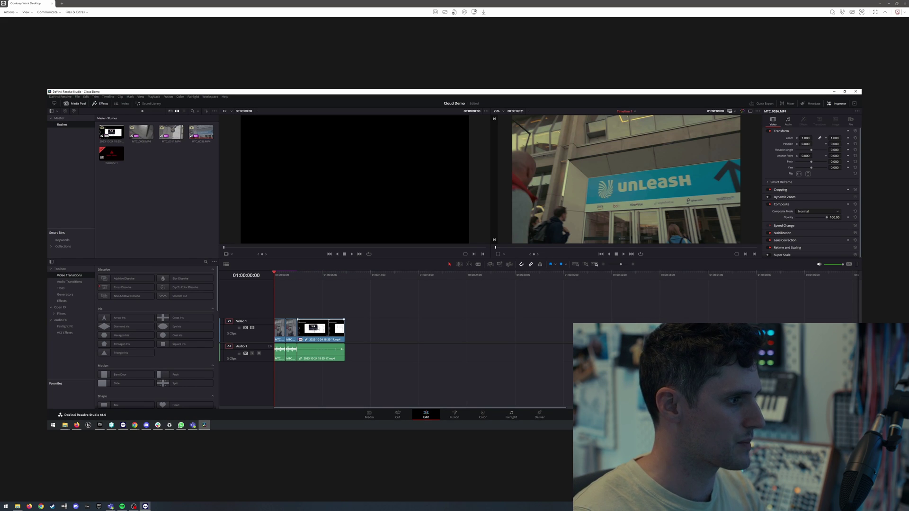
{"action": "left_click", "coordinate": [318, 328]}
{"action": "left_click", "coordinate": [313, 275]}
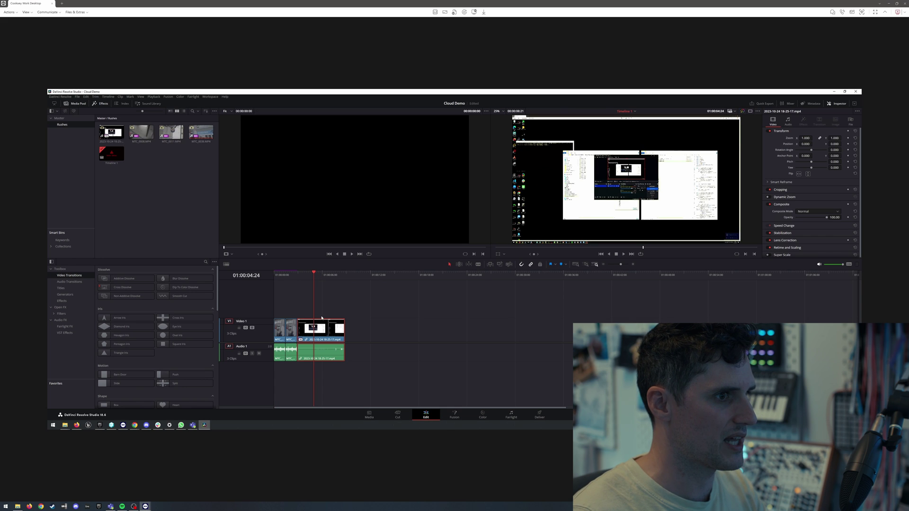
{"action": "left_click", "coordinate": [351, 320]}
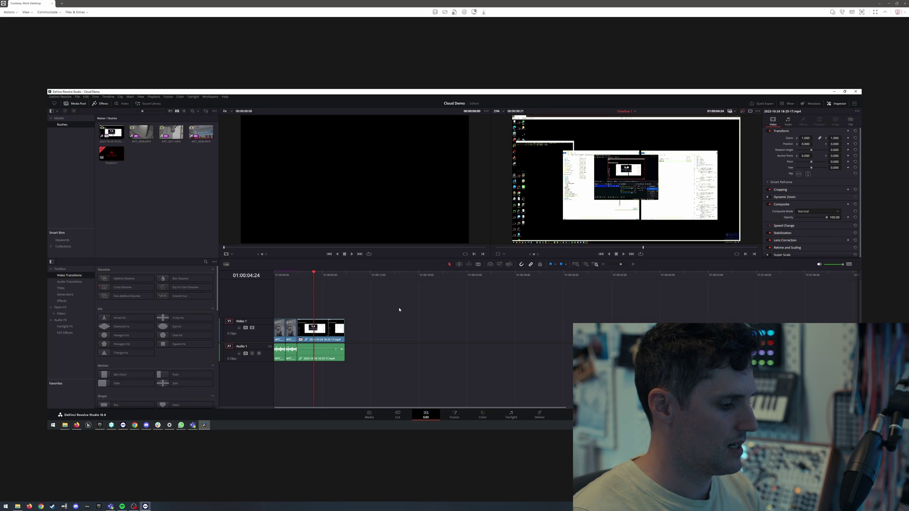
Switch to the remote File Explorer and open the OBS Captures folder inside Rushes > Cloud Demo on Storage (D:)
{"action": "key", "text": "alt+Tab"}
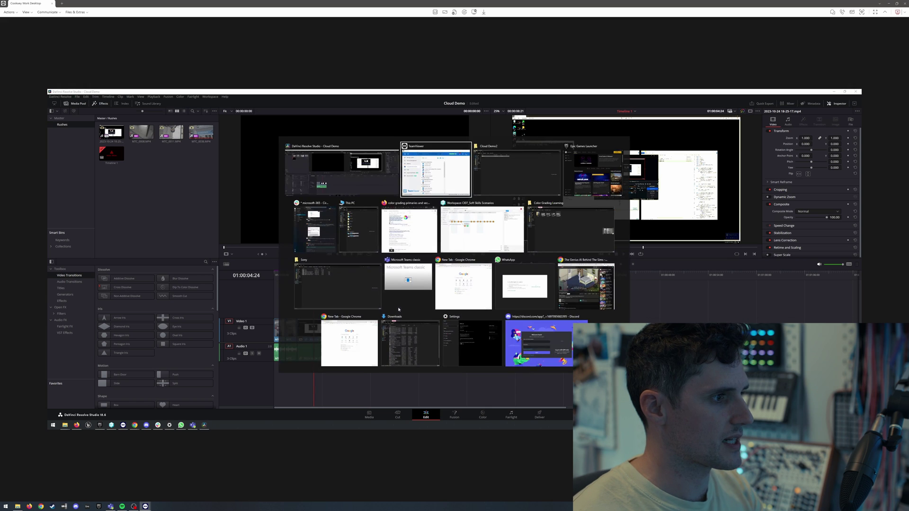
{"action": "key", "text": "alt+Tab"}
{"action": "key", "text": "alt+Tab"}
{"action": "key", "text": "alt+Tab"}
{"action": "key", "text": "alt+Tab"}
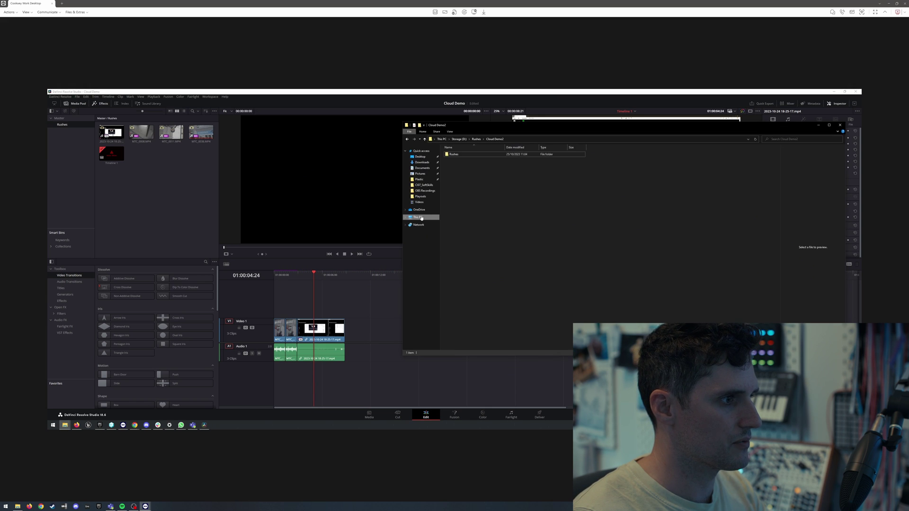
{"action": "double_click", "coordinate": [526, 189]}
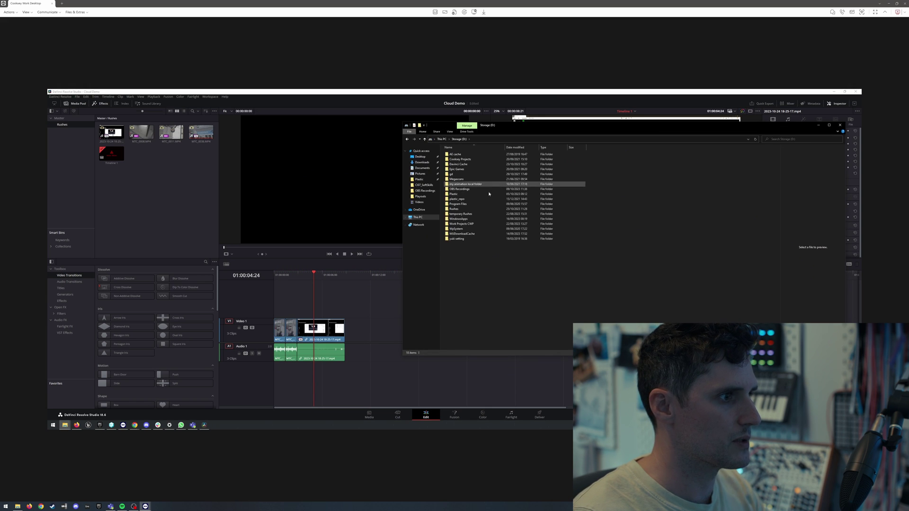
{"action": "double_click", "coordinate": [459, 210]}
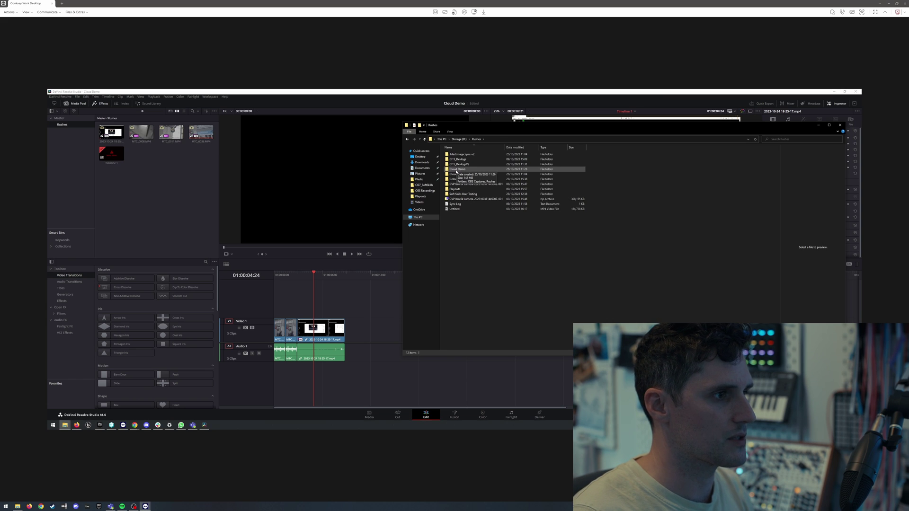
{"action": "double_click", "coordinate": [456, 170]}
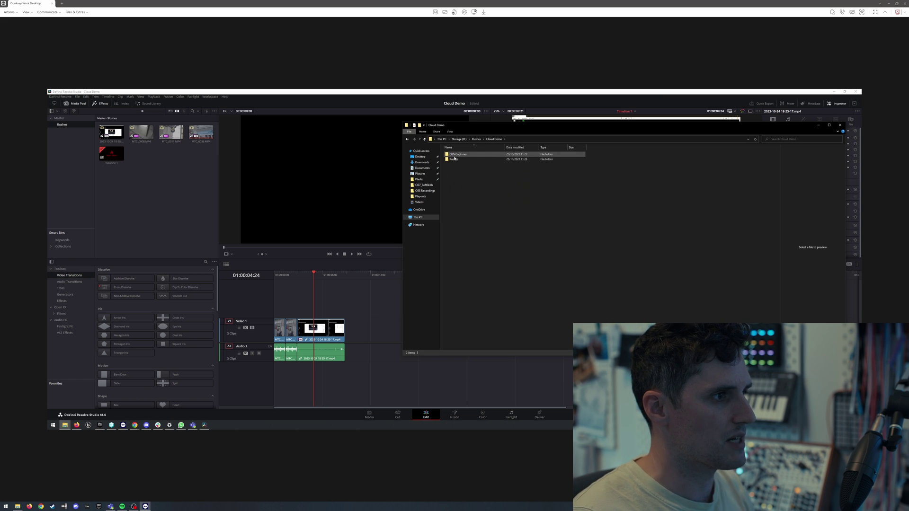
{"action": "double_click", "coordinate": [455, 155]}
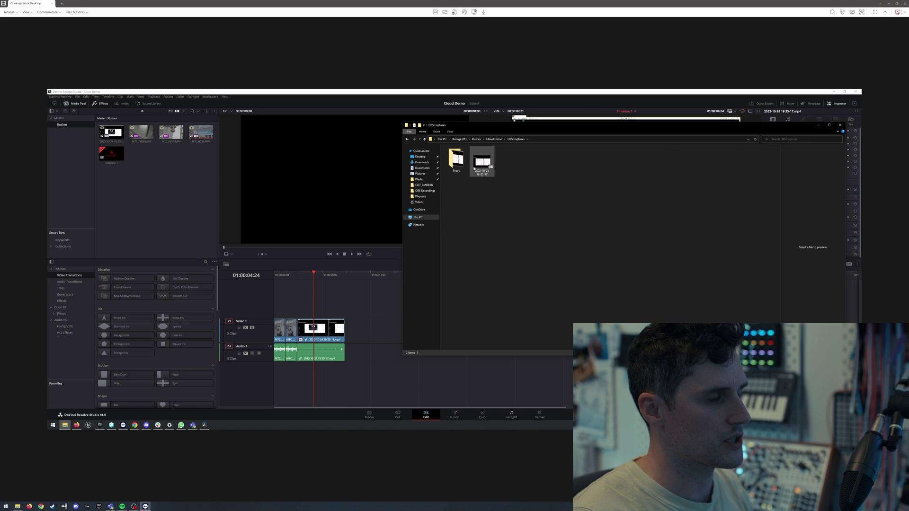
Inspect the synced files in Cloud Demo's Rushes > All Rushes - Unsorted folder and return to DaVinci Resolve
{"action": "key", "text": "alt+Left"}
{"action": "double_click", "coordinate": [460, 160]}
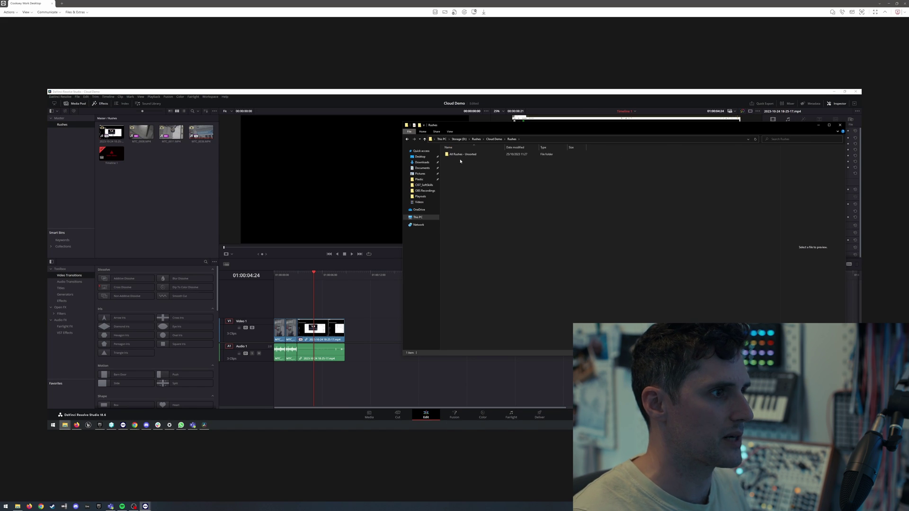
{"action": "double_click", "coordinate": [454, 154]}
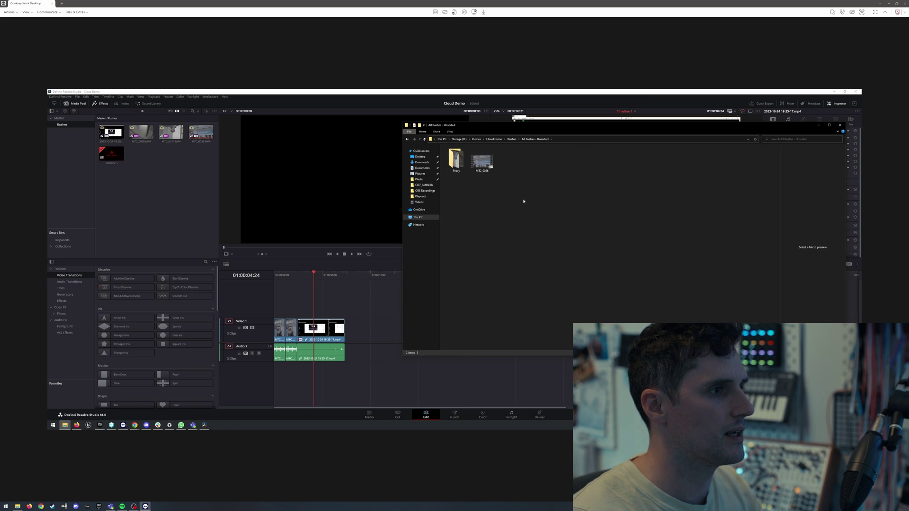
{"action": "key", "text": "alt+Left"}
{"action": "key", "text": "alt+Left"}
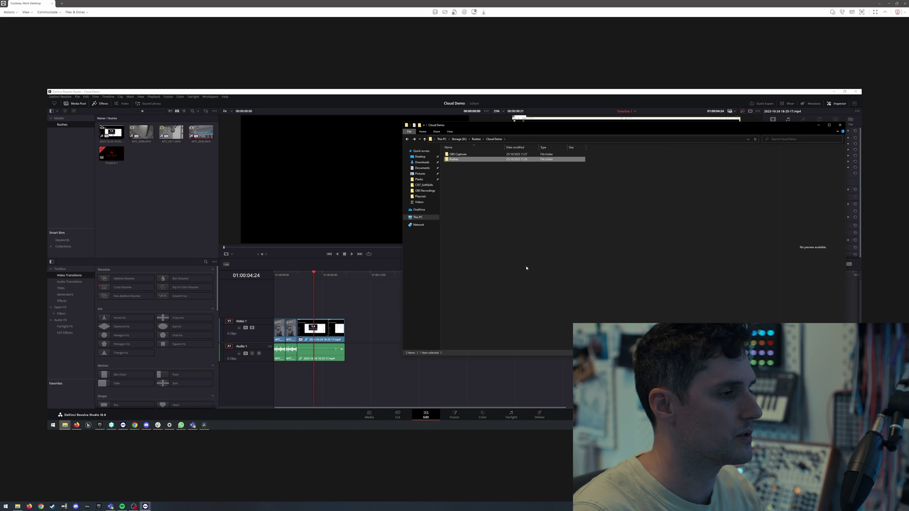
{"action": "left_click", "coordinate": [372, 304]}
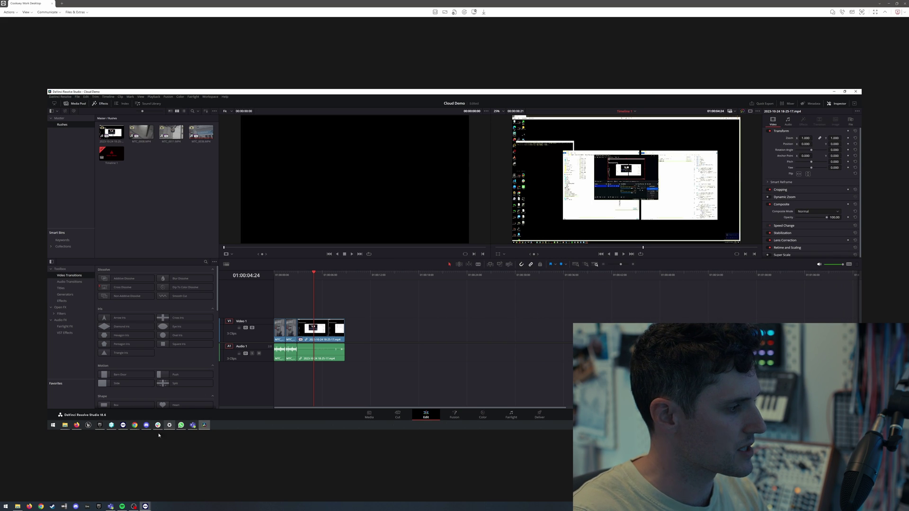
Switch to Chrome, load the Blackmagic Design support site in a new tab and open Blackmagic Cloud from it
{"action": "left_click", "coordinate": [41, 507]}
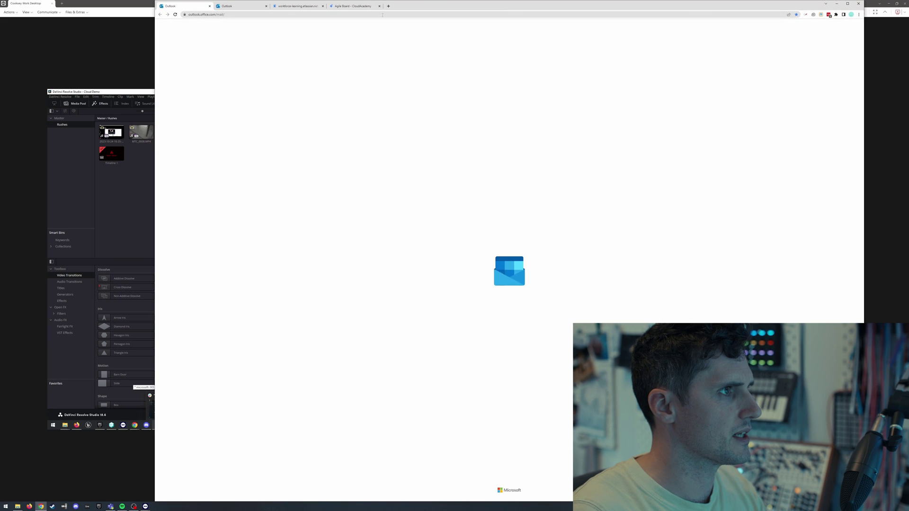
{"action": "left_click", "coordinate": [388, 6]}
{"action": "type", "text": "blackmagic"}
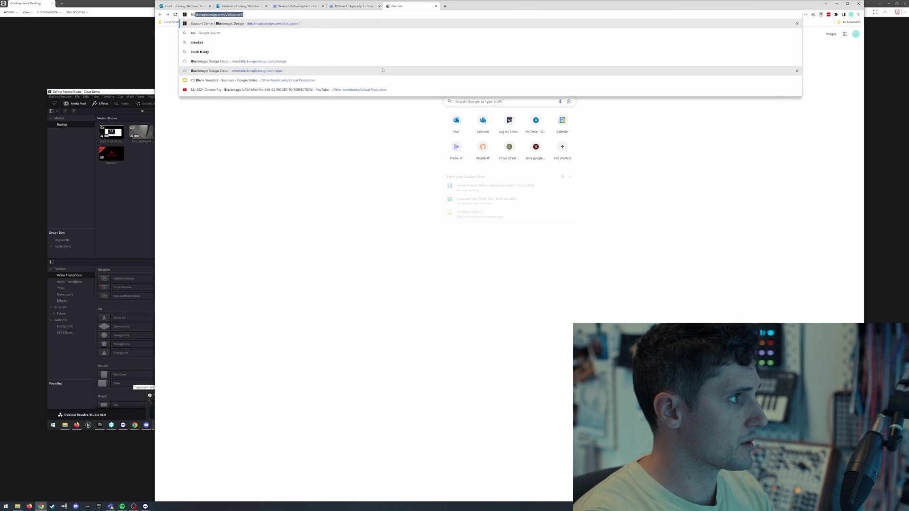
{"action": "key", "text": "Return"}
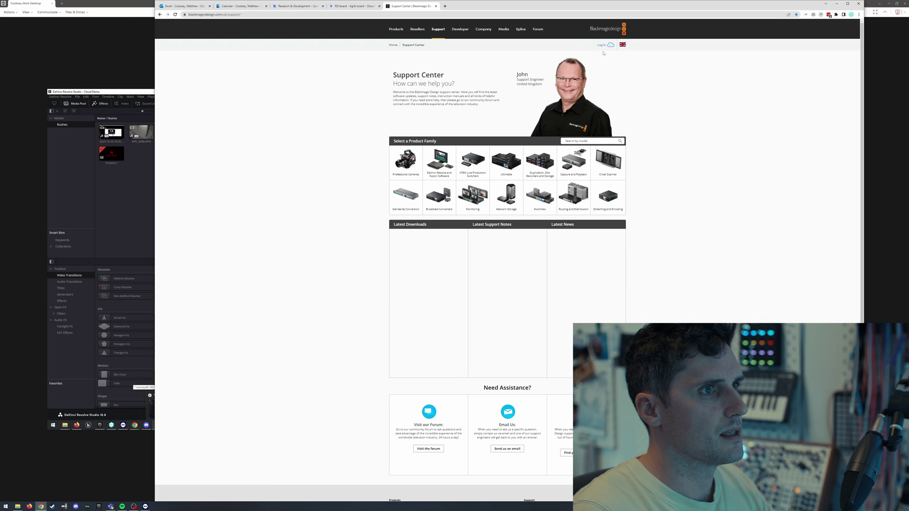
{"action": "left_click", "coordinate": [610, 44]}
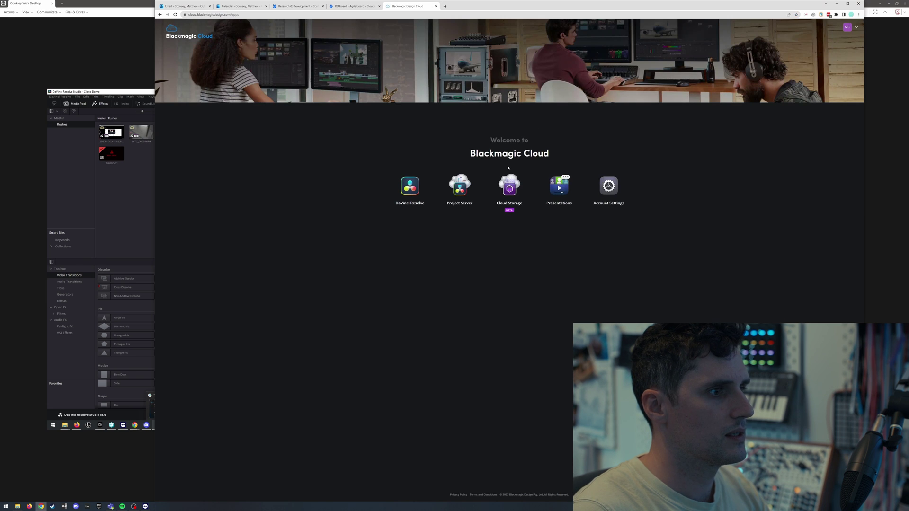
In Cloud Storage, open Cloud Demo > Rushes > All Rushes - Unsorted in the CS_RnD library
{"action": "left_click", "coordinate": [508, 186]}
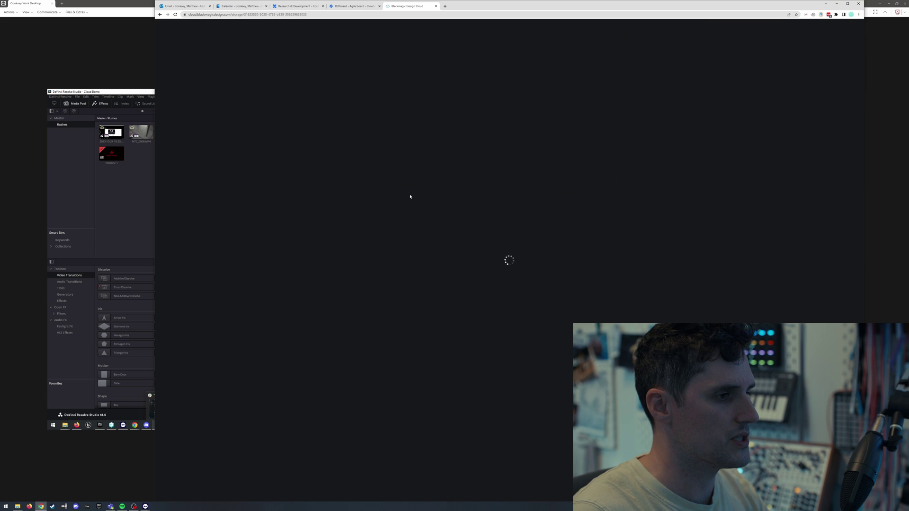
{"action": "left_click", "coordinate": [192, 111]}
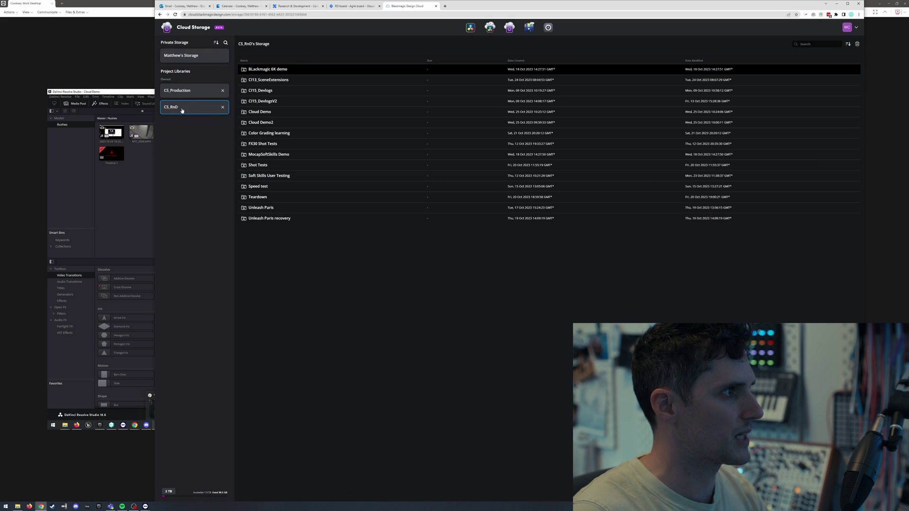
{"action": "left_click", "coordinate": [255, 112]}
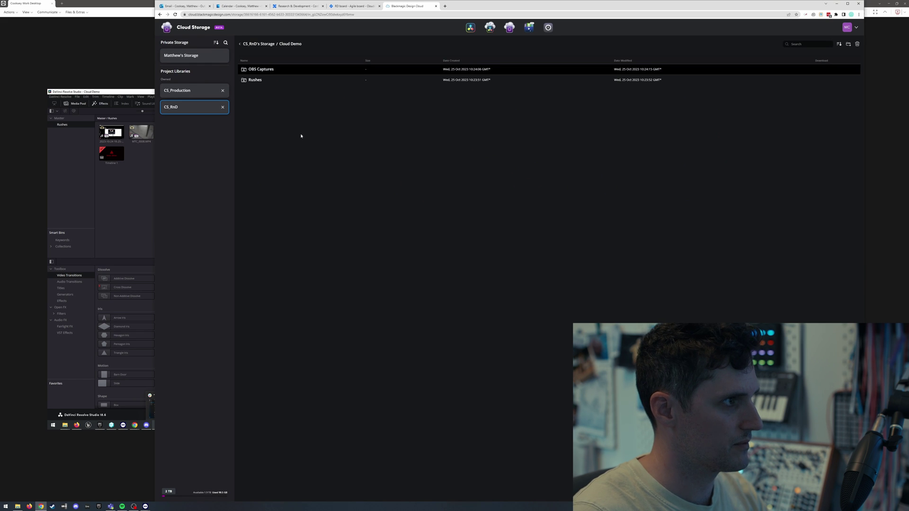
{"action": "left_click", "coordinate": [255, 80]}
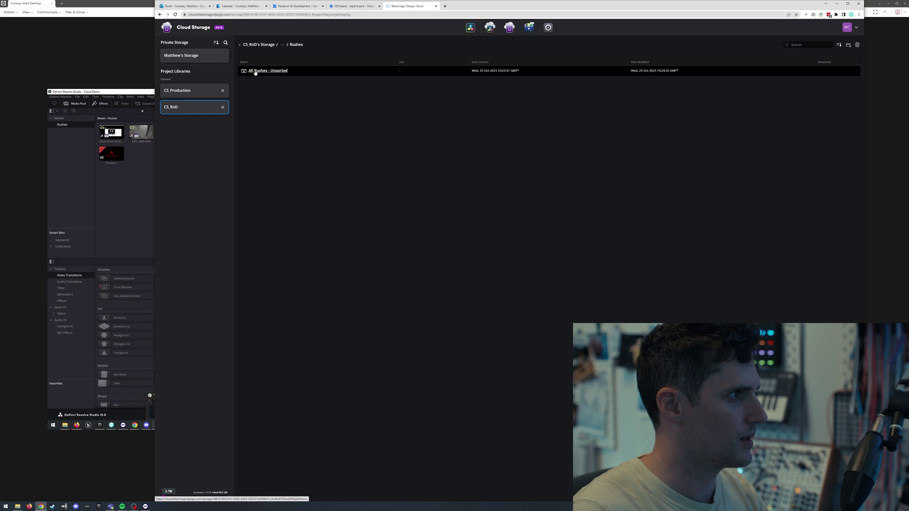
{"action": "left_click", "coordinate": [254, 72]}
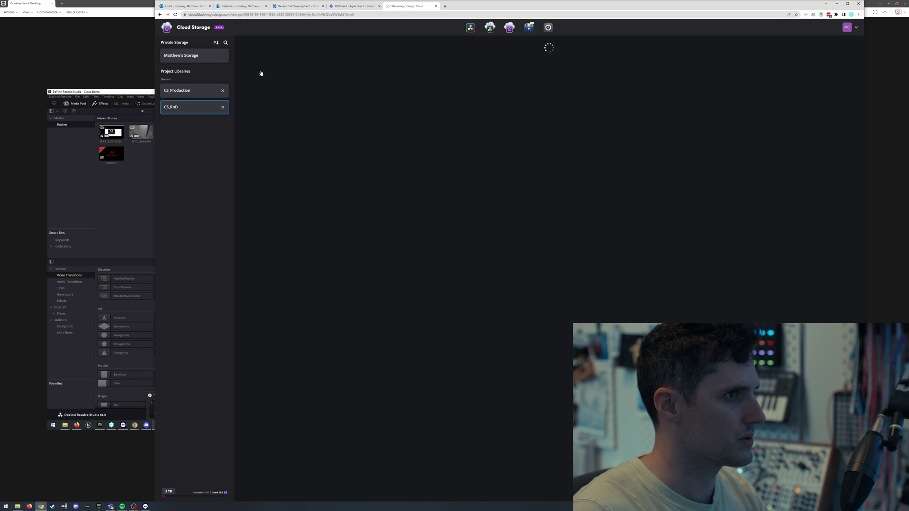